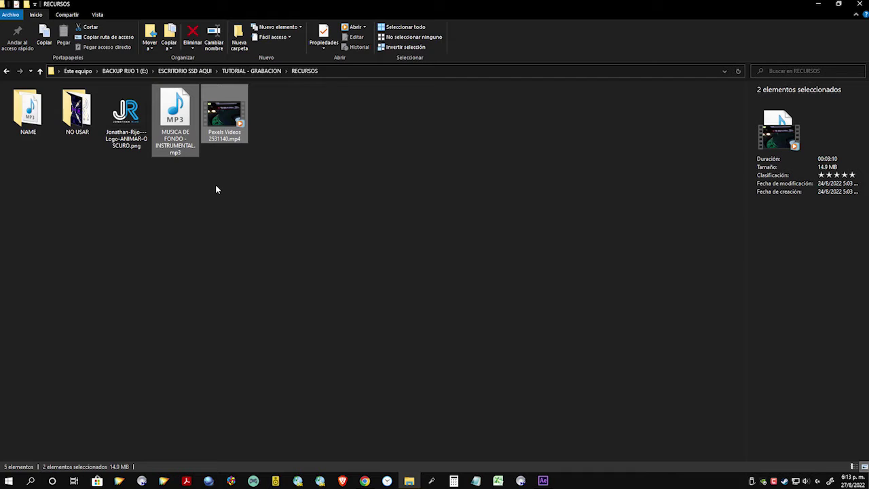
Step: Switch to the Chrome browser and look over the open tutorial page about animating a 3D photo with After Effects
{"action": "left_click", "coordinate": [365, 480]}
{"action": "scroll", "coordinate": [523, 294], "scroll_direction": "up", "scroll_amount": 15}
{"action": "scroll", "coordinate": [459, 214], "scroll_direction": "down", "scroll_amount": 10}
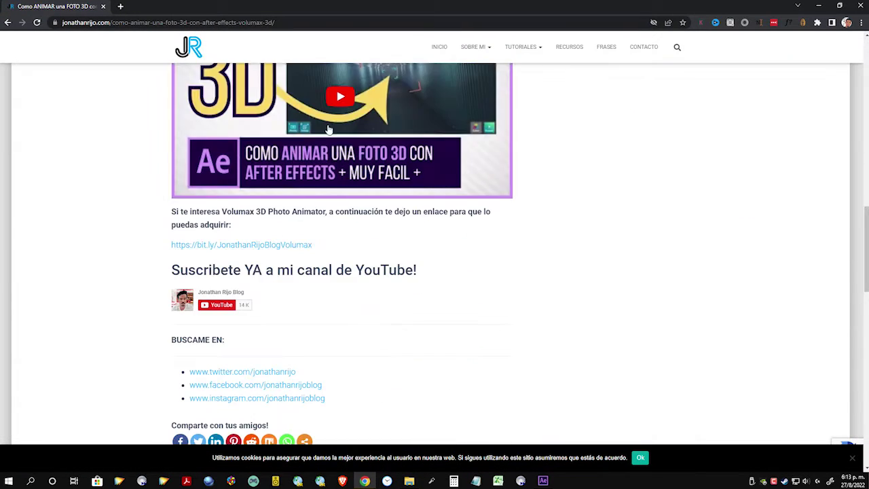
{"action": "left_click", "coordinate": [820, 7]}
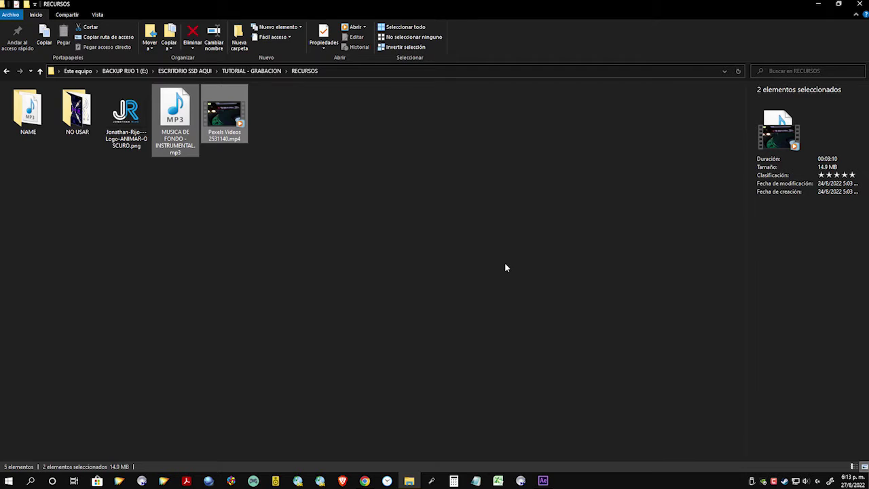
Step: Import the logo PNG, MUSICA DE FONDO - INSTRUMENTAL.mp3 and Pexels Videos 2531140.mp4 from the RECURSOS folder into the After Effects project
{"action": "left_click", "coordinate": [136, 129]}
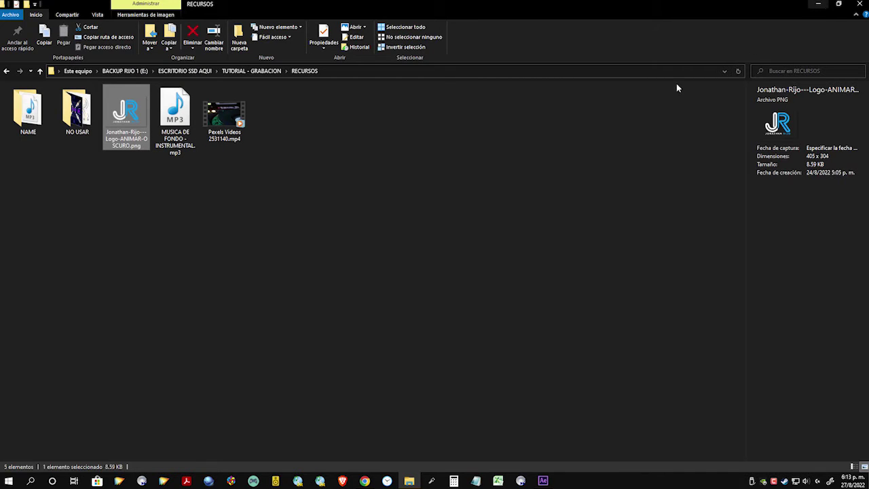
{"action": "left_click", "coordinate": [346, 207]}
{"action": "left_click_drag", "start_coordinate": [362, 195], "coordinate": [117, 83]}
{"action": "left_click_drag", "start_coordinate": [224, 119], "coordinate": [65, 186]}
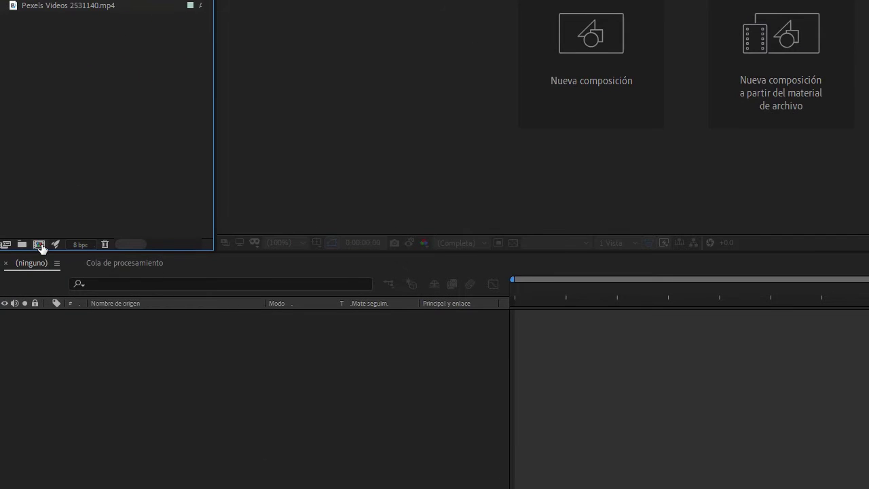
Step: Create a 1280 x 720 px, 24 fps, 13-second composition and add the logo, music and video files to it as layers
{"action": "left_click", "coordinate": [39, 245]}
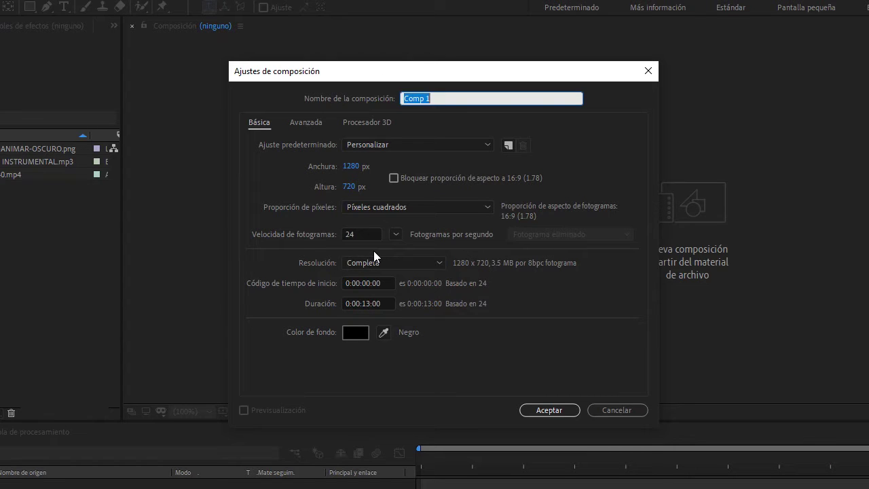
{"action": "left_click", "coordinate": [564, 411]}
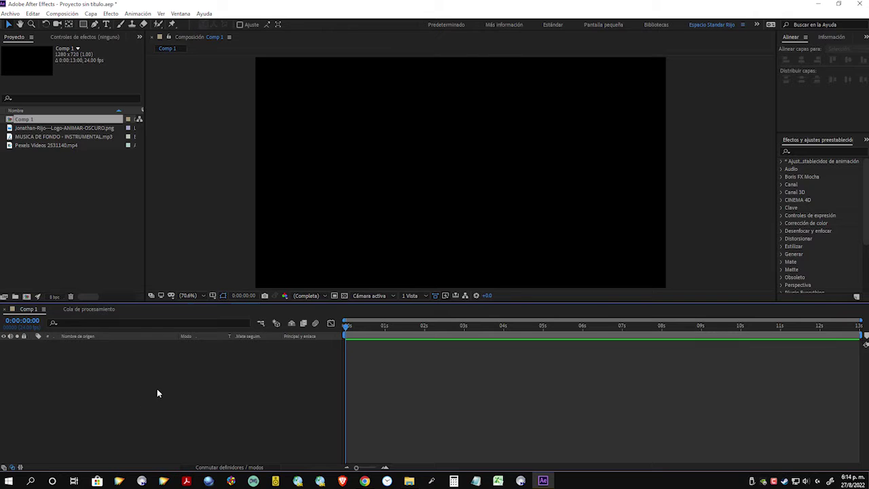
{"action": "left_click_drag", "start_coordinate": [99, 197], "coordinate": [121, 393]}
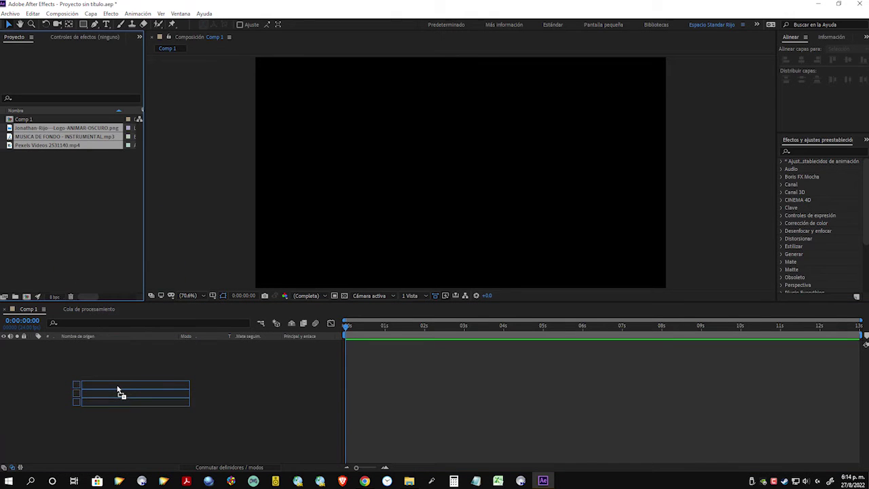
{"action": "left_click_drag", "start_coordinate": [118, 393], "coordinate": [116, 394]}
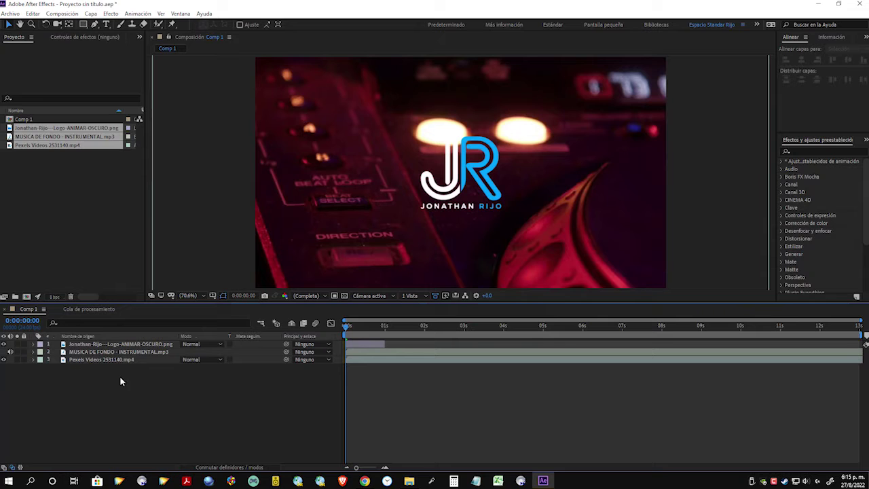
Step: Move the music layer below the video layer and extend the logo layer to the end of the composition at 13 seconds
{"action": "left_click_drag", "start_coordinate": [89, 352], "coordinate": [103, 372]}
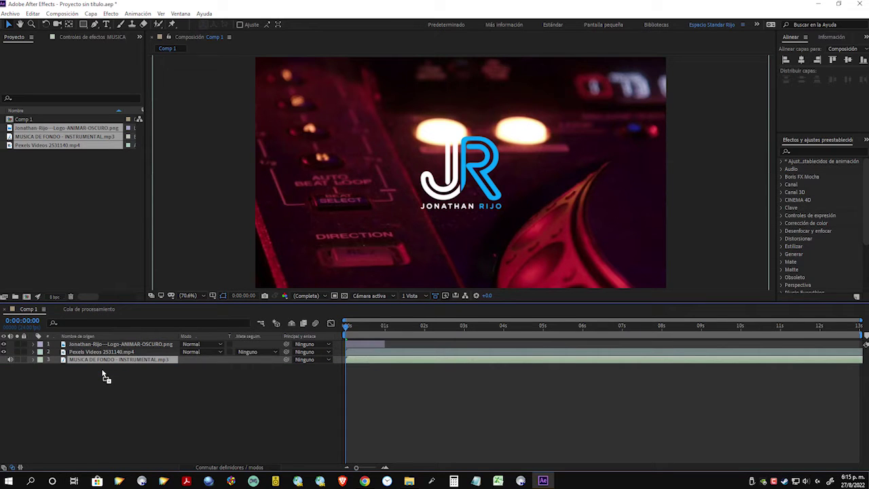
{"action": "left_click", "coordinate": [383, 344]}
{"action": "left_click_drag", "start_coordinate": [383, 344], "coordinate": [863, 345]}
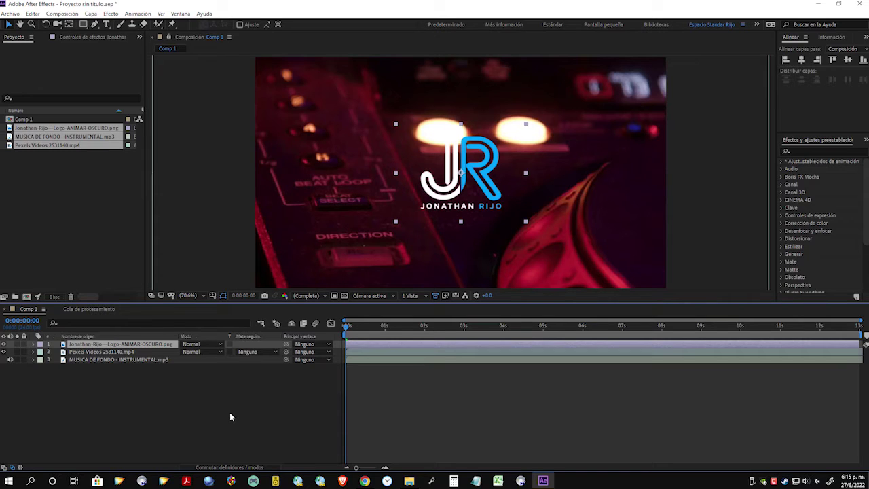
Step: Examine the audio waveform of the music layer over the length of the composition
{"action": "left_click", "coordinate": [103, 361]}
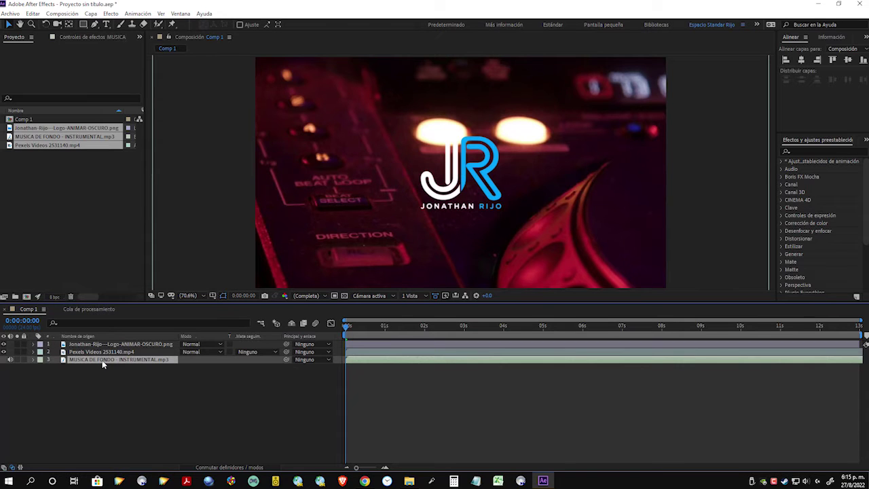
{"action": "left_click", "coordinate": [33, 360], "text": "ctrl"}
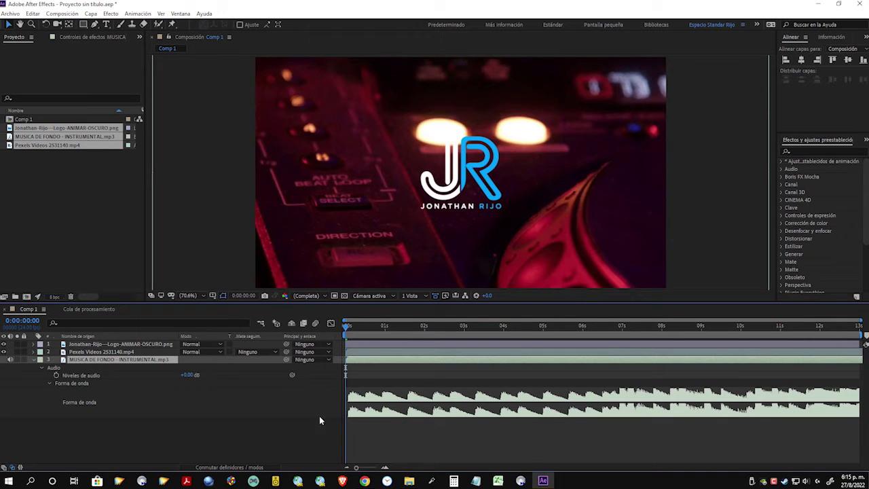
{"action": "left_click", "coordinate": [33, 360]}
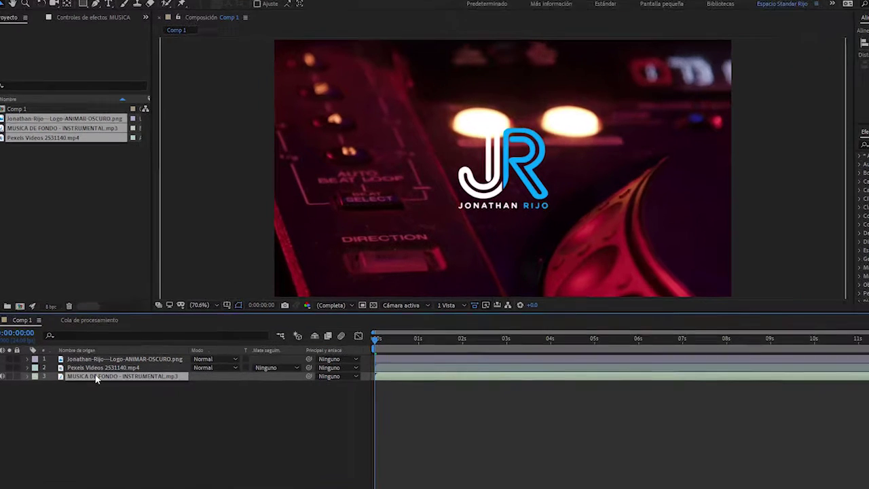
Step: Convert the music layer's audio to keyframes with the keyframe assistant
{"action": "right_click", "coordinate": [95, 379]}
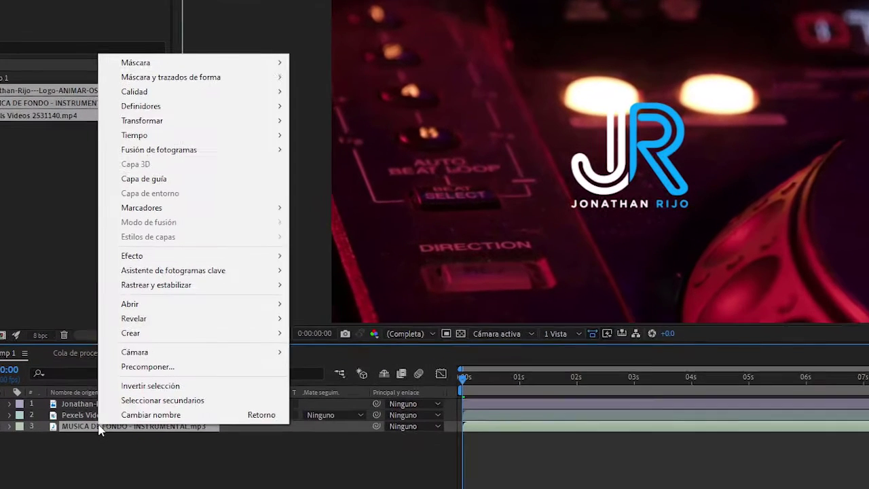
{"action": "mouse_move", "coordinate": [165, 258]}
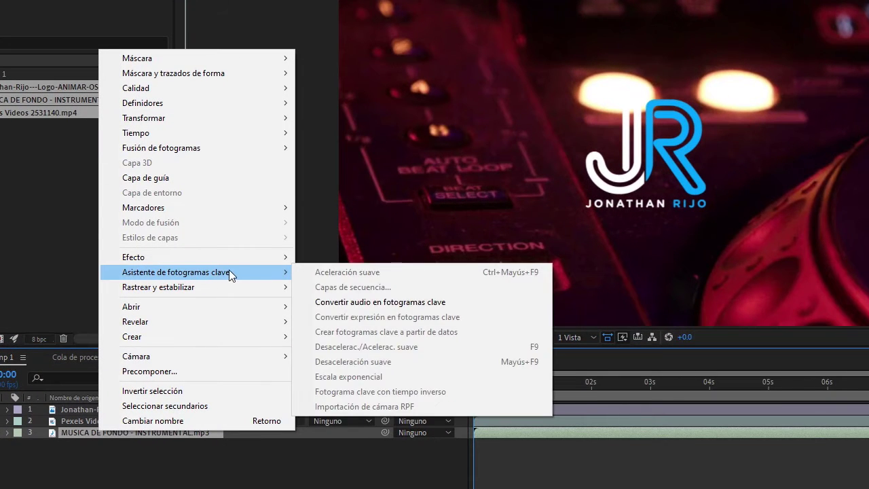
{"action": "left_click", "coordinate": [453, 303]}
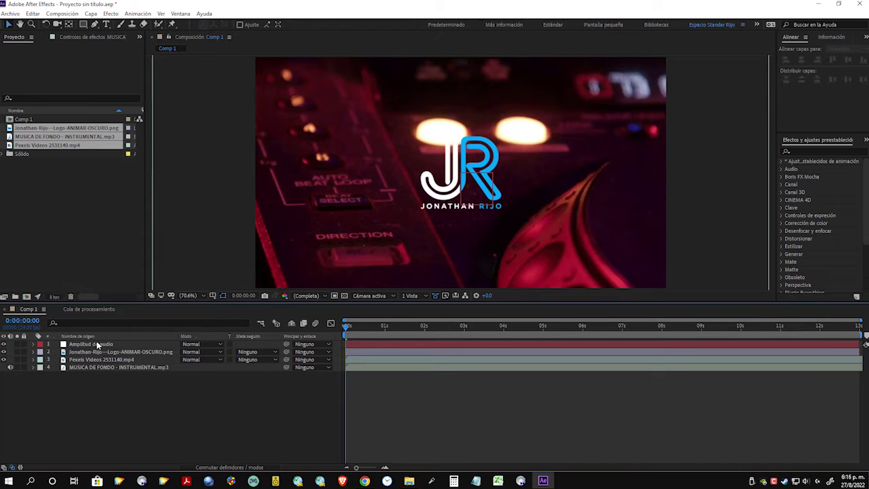
Step: Delete the Canal izquierdo and Canal derecho effects from the Amplitud de audio layer
{"action": "left_click", "coordinate": [34, 344]}
{"action": "left_click", "coordinate": [43, 353]}
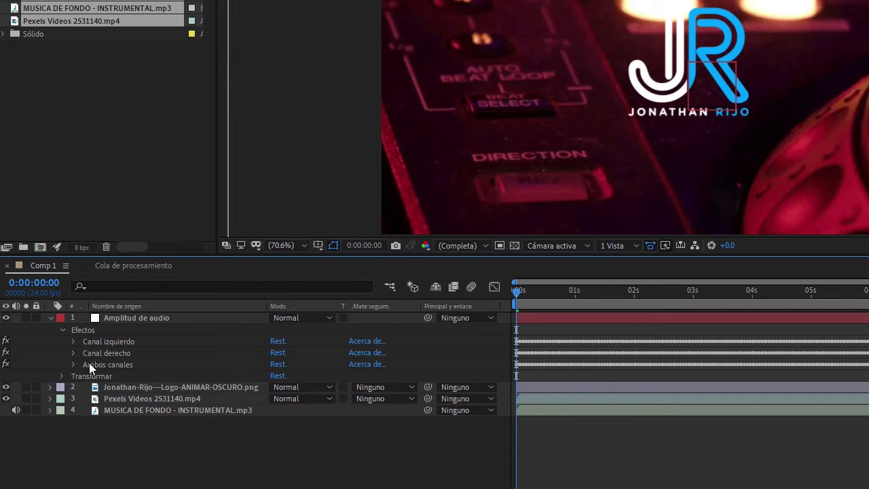
{"action": "left_click", "coordinate": [121, 352]}
{"action": "left_click", "coordinate": [120, 343], "text": "ctrl"}
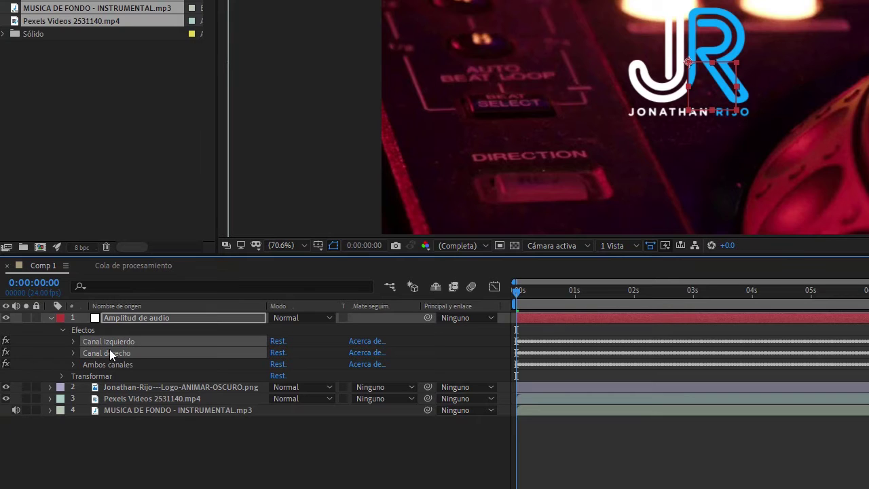
{"action": "key", "text": "Delete"}
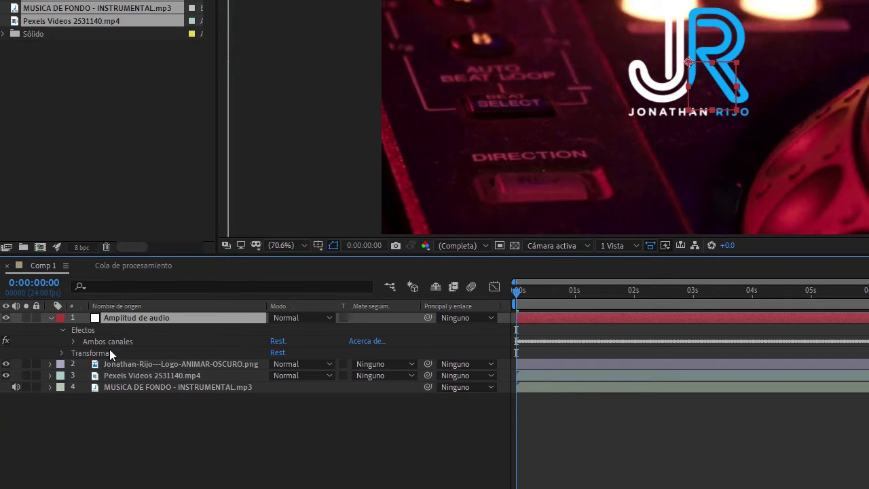
Step: Reveal the Deslizador property of the Ambos canales effect and examine its keyframes at different times
{"action": "left_click", "coordinate": [74, 342]}
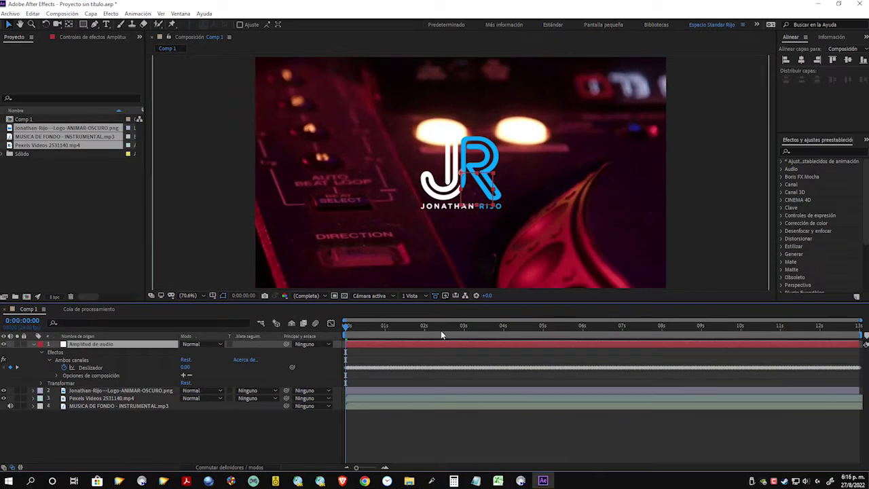
{"action": "left_click_drag", "start_coordinate": [441, 334], "coordinate": [474, 329]}
{"action": "scroll", "coordinate": [451, 382], "scroll_direction": "up", "scroll_amount": 6, "text": "alt"}
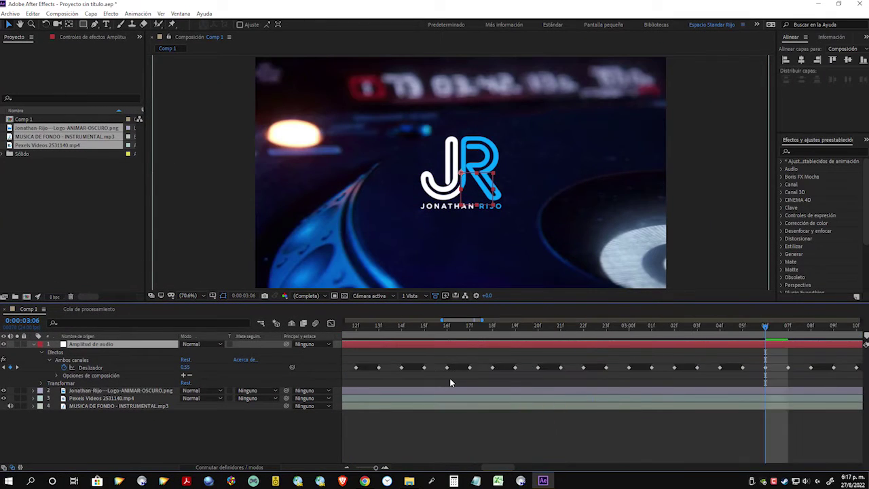
{"action": "left_click_drag", "start_coordinate": [576, 330], "coordinate": [440, 338]}
{"action": "scroll", "coordinate": [457, 382], "scroll_direction": "down", "scroll_amount": 6, "text": "alt"}
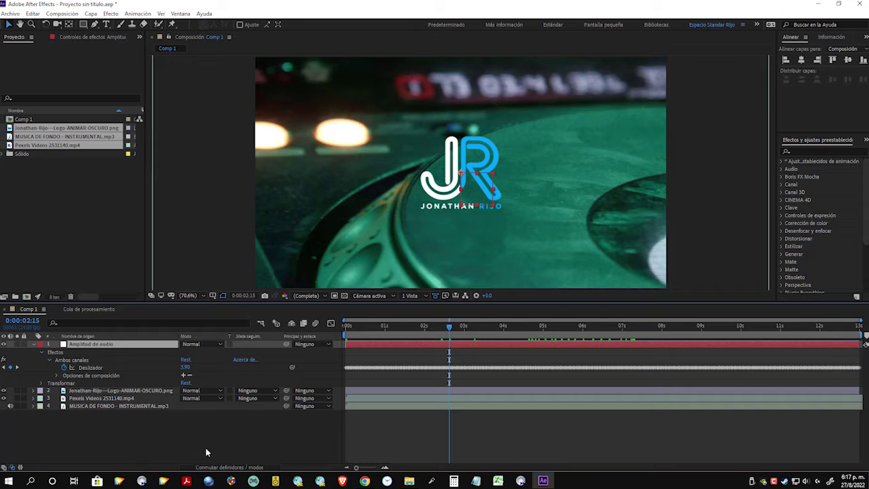
Step: Add an expression to the logo layer's scale that links it to the Ambos canales Deslizador of the Amplitud de audio layer
{"action": "left_click", "coordinate": [136, 391]}
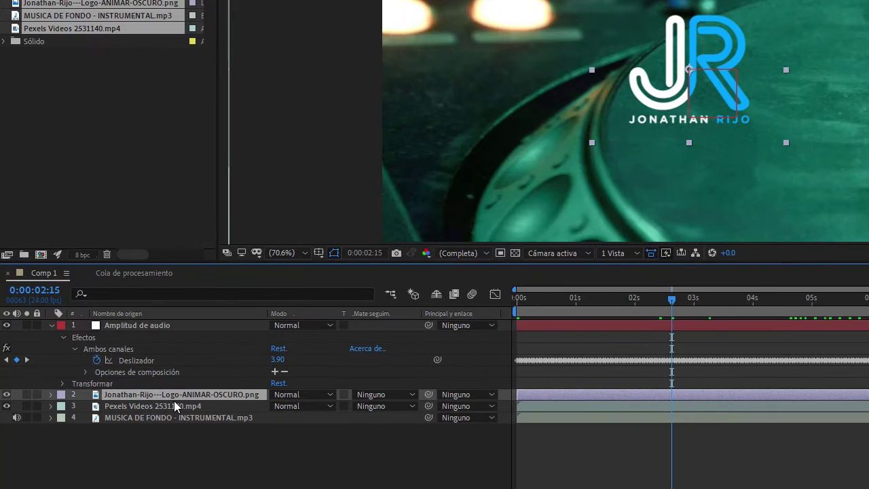
{"action": "key", "text": "s"}
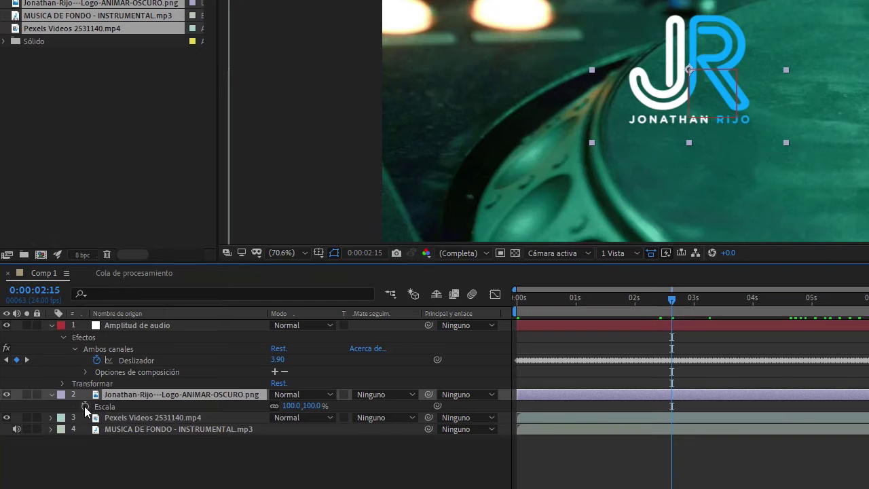
{"action": "left_click", "coordinate": [85, 406], "text": "alt"}
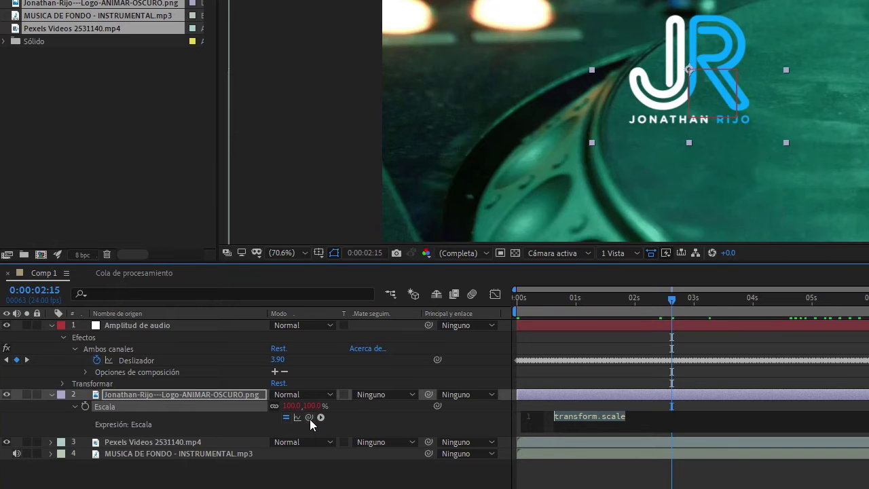
{"action": "left_click_drag", "start_coordinate": [310, 418], "coordinate": [139, 365]}
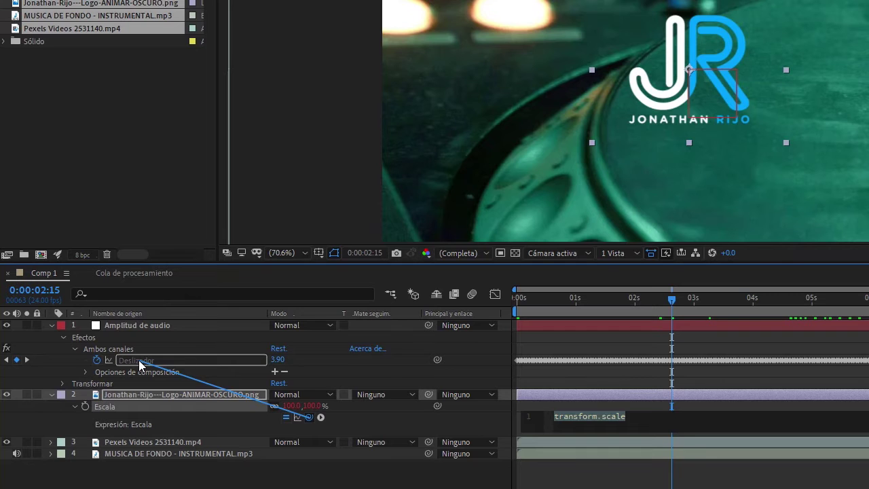
{"action": "left_click_drag", "start_coordinate": [139, 365], "coordinate": [139, 364]}
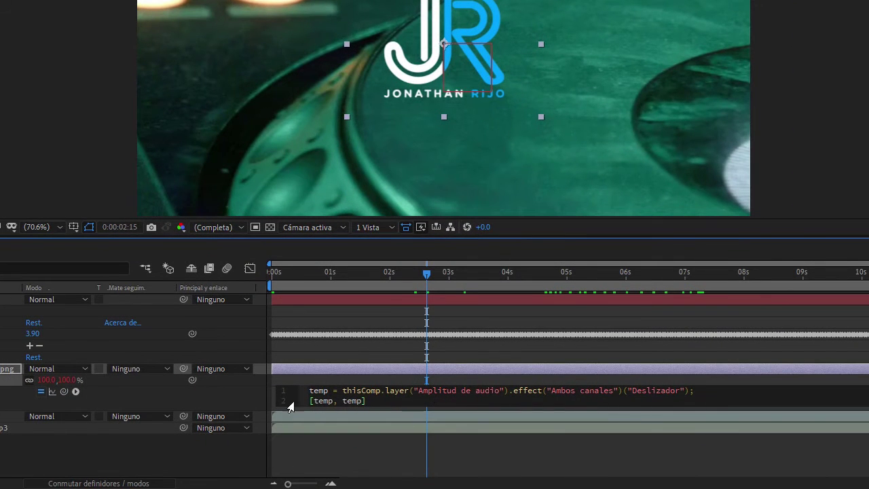
{"action": "double_click", "coordinate": [318, 391]}
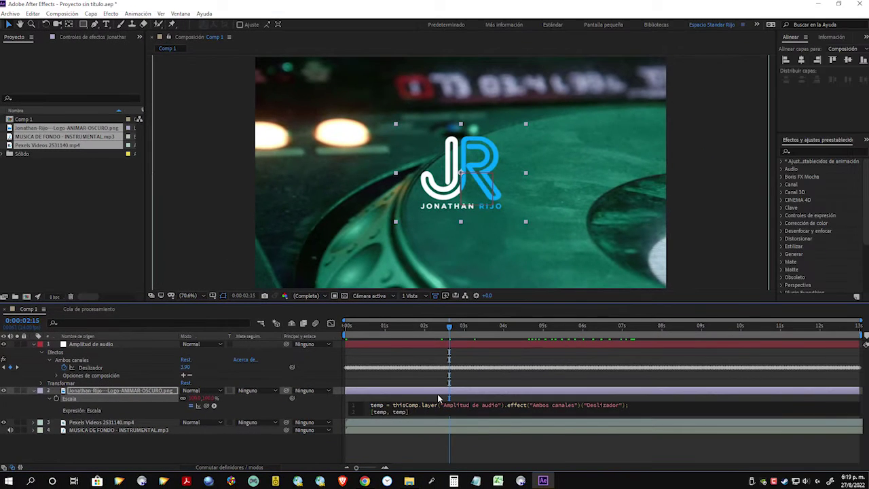
{"action": "left_click", "coordinate": [438, 398]}
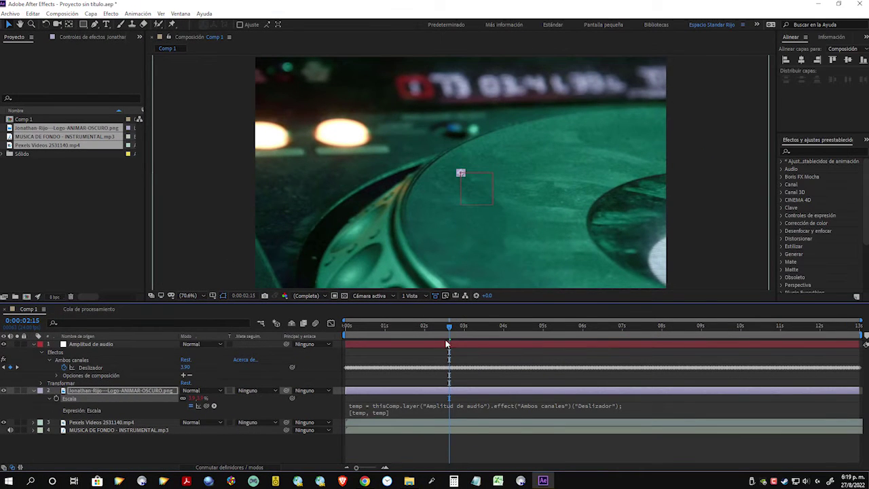
Step: Preview the logo's scale animation from the start of the composition and return the playhead to 0:00
{"action": "left_click_drag", "start_coordinate": [432, 328], "coordinate": [351, 336]}
{"action": "key", "text": "space"}
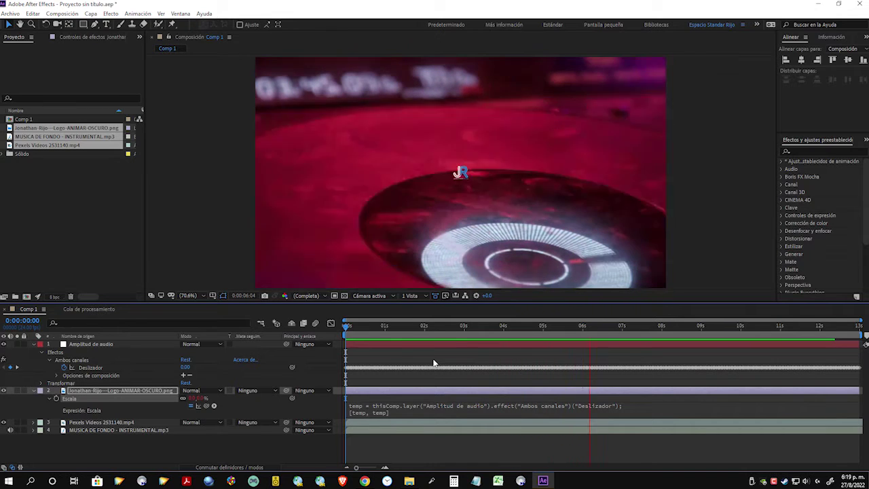
{"action": "key", "text": "space"}
{"action": "left_click_drag", "start_coordinate": [593, 328], "coordinate": [346, 328]}
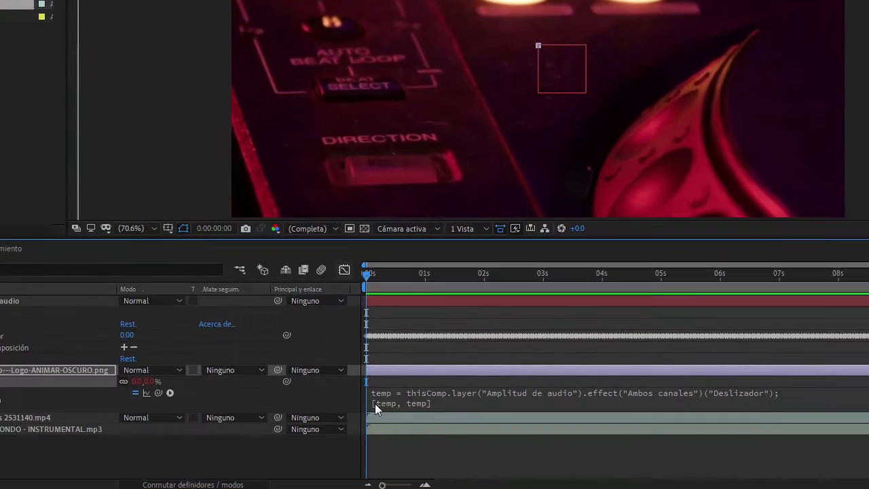
{"action": "left_click", "coordinate": [400, 402]}
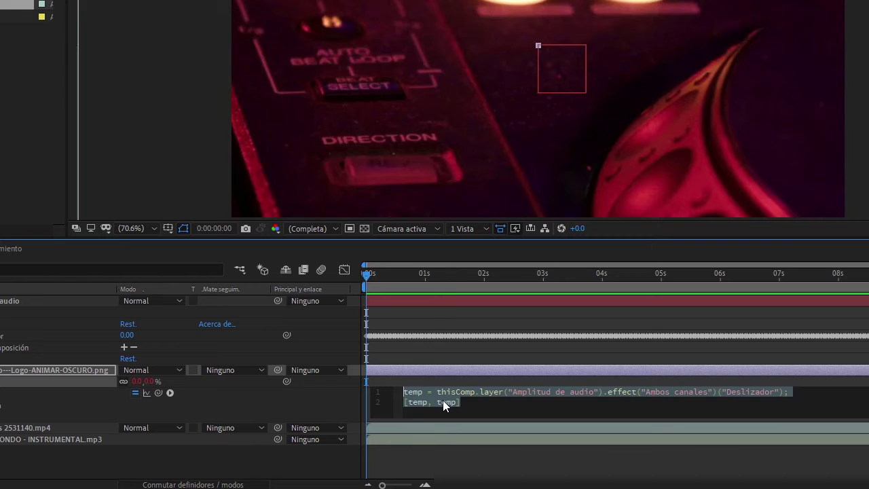
{"action": "left_click", "coordinate": [447, 401]}
{"action": "left_click", "coordinate": [422, 402]}
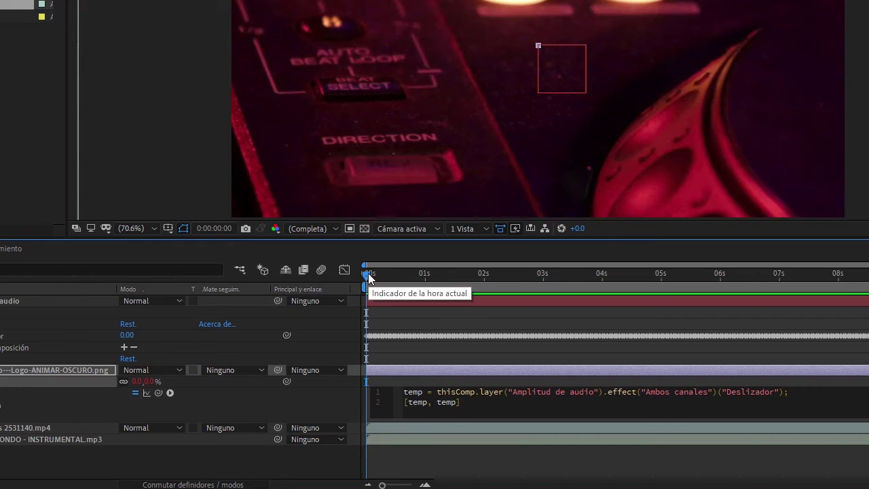
{"action": "left_click_drag", "start_coordinate": [368, 275], "coordinate": [342, 285]}
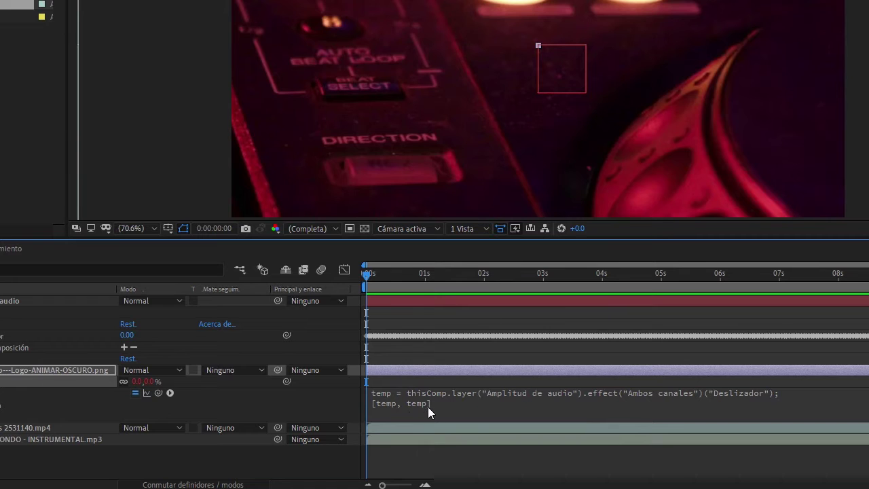
Step: Add 80 to both temp values in the logo layer's scale expression so it reads [temp+80, temp+80]
{"action": "left_click", "coordinate": [394, 406]}
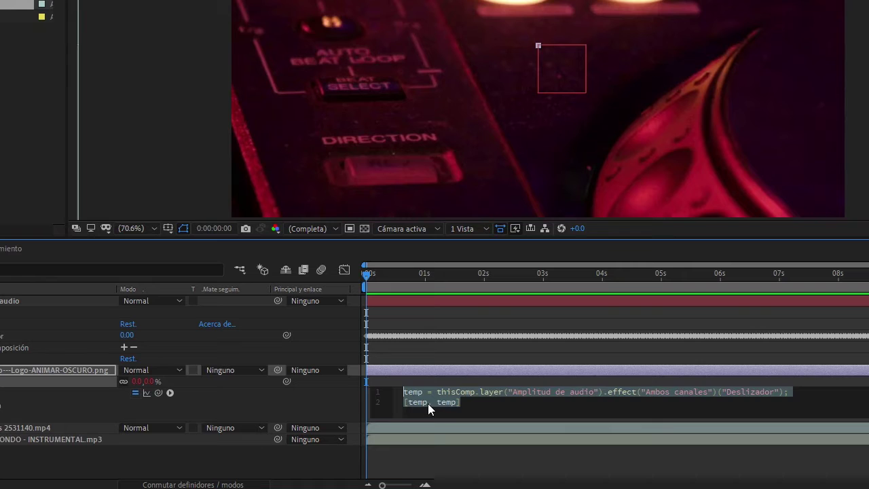
{"action": "left_click", "coordinate": [428, 403]}
{"action": "type", "text": "+80"}
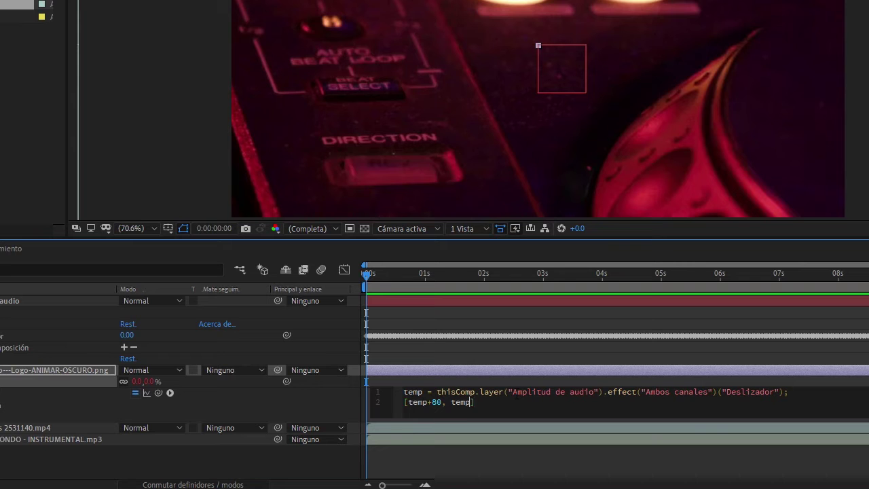
{"action": "type", "text": "+80"}
{"action": "left_click", "coordinate": [520, 372]}
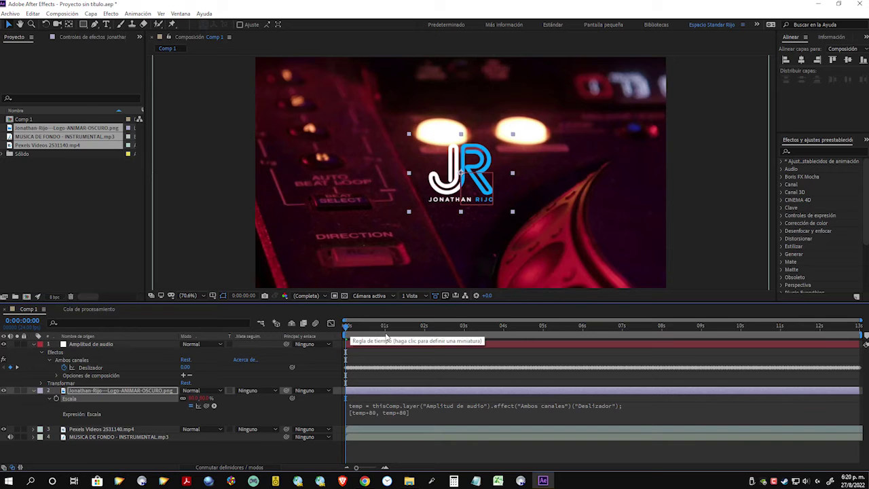
Step: Preview the logo's scale animation and move the playhead to 0:00:07:10
{"action": "key", "text": "space"}
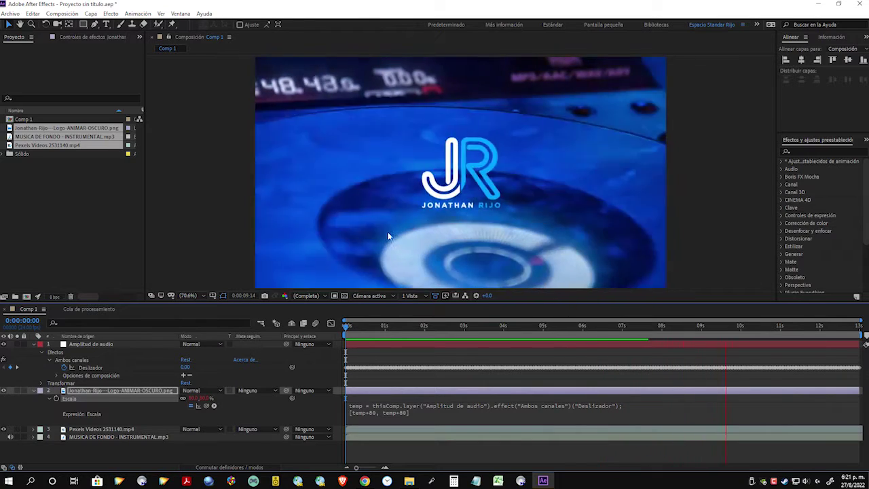
{"action": "key", "text": "space"}
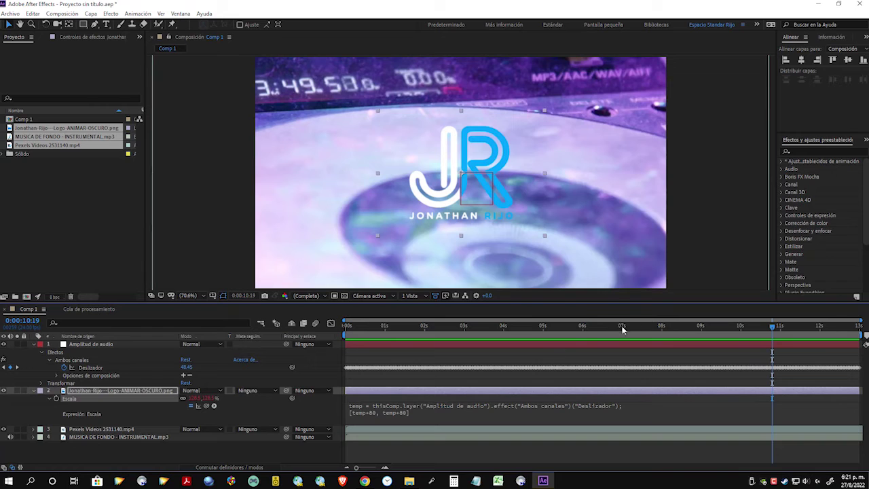
{"action": "left_click_drag", "start_coordinate": [598, 327], "coordinate": [642, 337]}
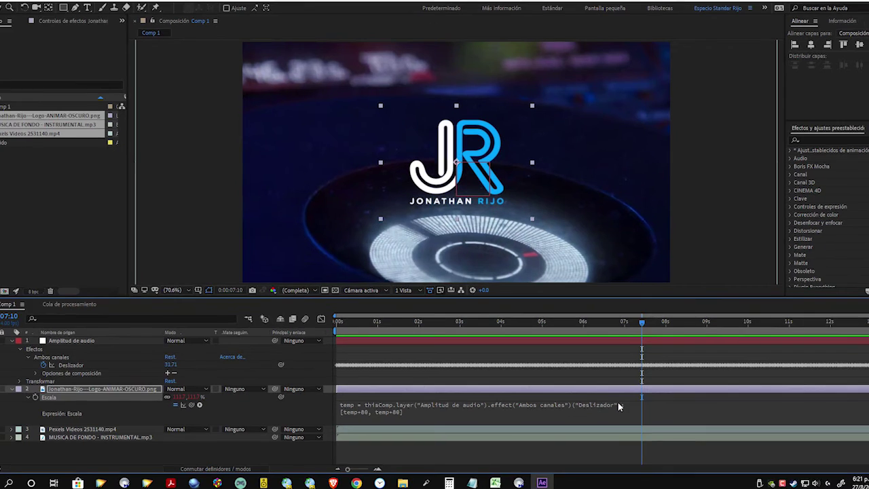
Step: Multiply the Ambos canales Deslizador reference by 2 in the first line of the logo's scale expression
{"action": "left_click", "coordinate": [616, 405]}
{"action": "left_click", "coordinate": [656, 394]}
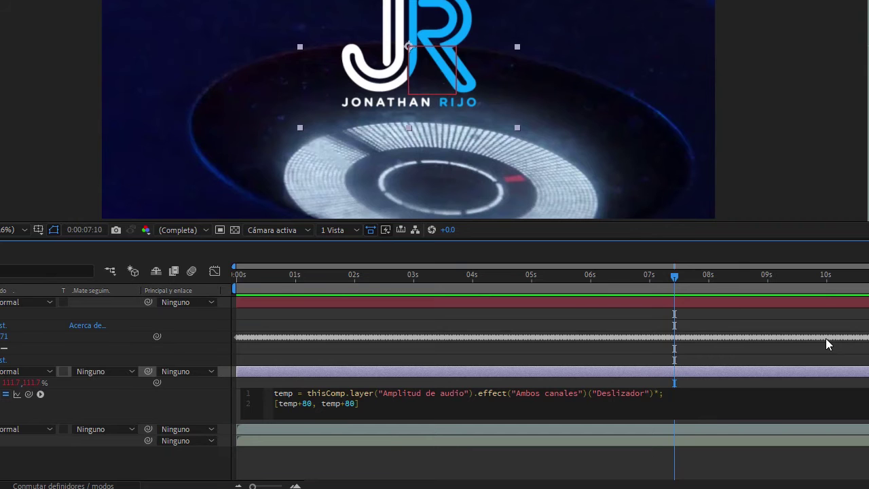
{"action": "type", "text": "2"}
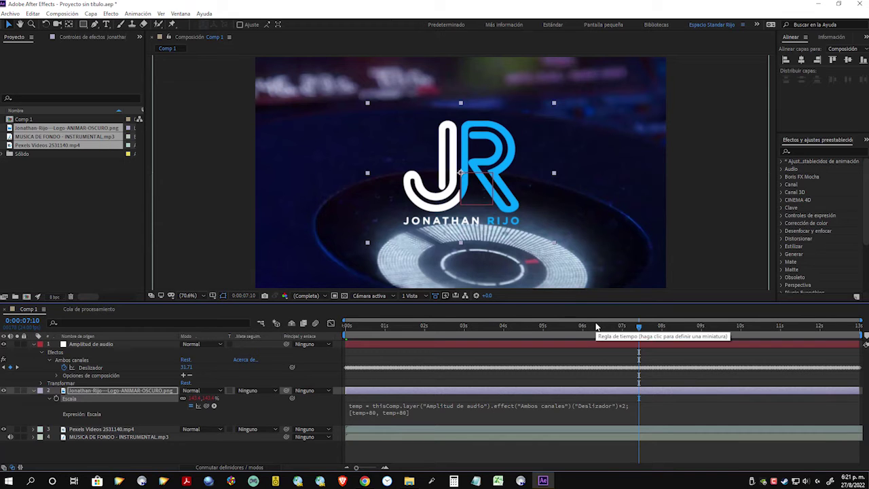
Step: Preview the amplified logo animation from the composition's start, deselect the layers and move the playhead to 0:00:00:22
{"action": "key", "text": "Home"}
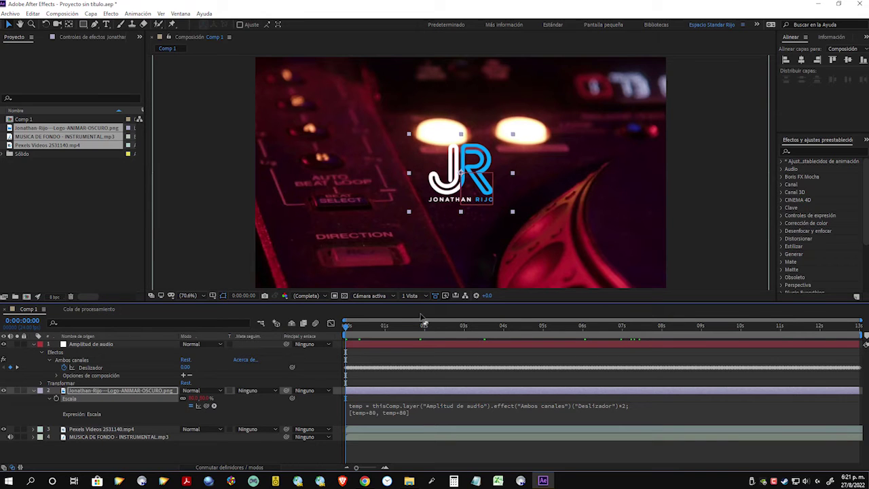
{"action": "key", "text": "space"}
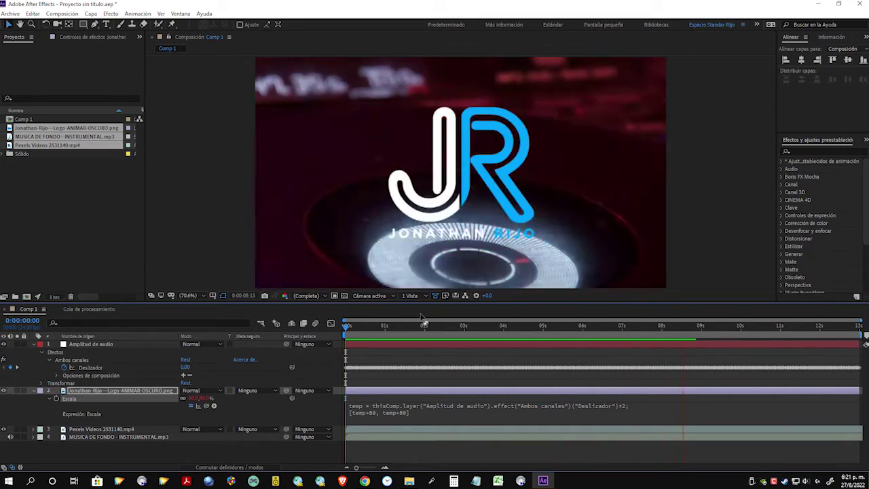
{"action": "key", "text": "space"}
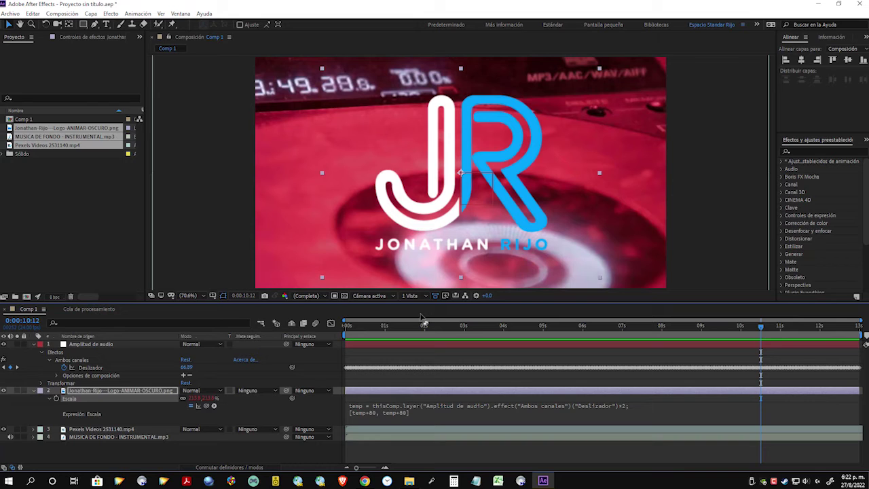
{"action": "left_click", "coordinate": [316, 457]}
{"action": "left_click", "coordinate": [384, 327]}
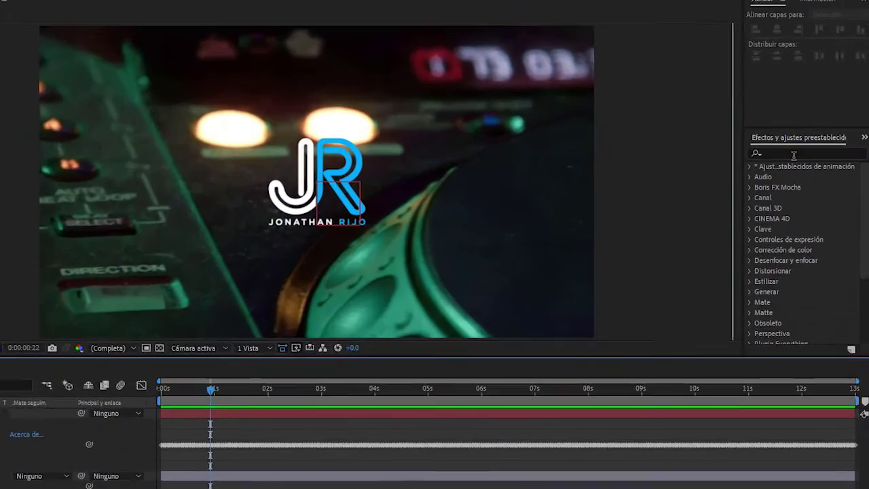
Step: Find the Control del deslizador effect by searching for "control", apply it to the Amplitud de audio layer and expand its properties
{"action": "left_click", "coordinate": [798, 151]}
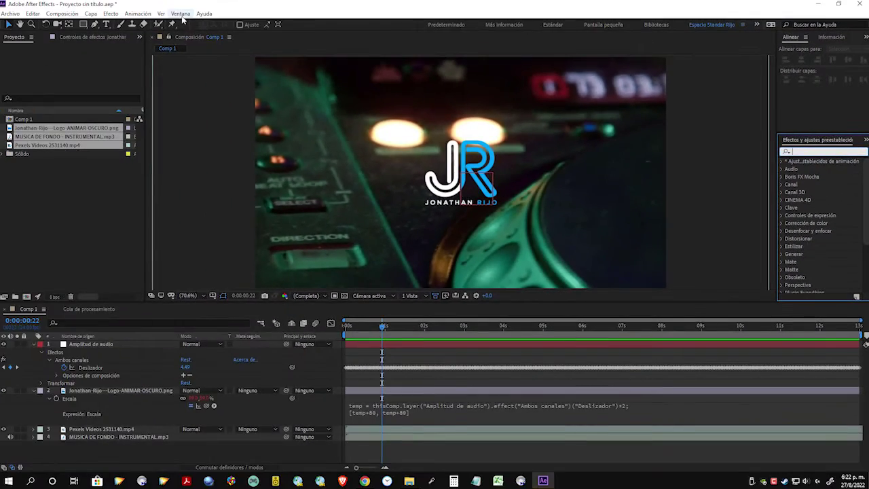
{"action": "left_click", "coordinate": [180, 13]}
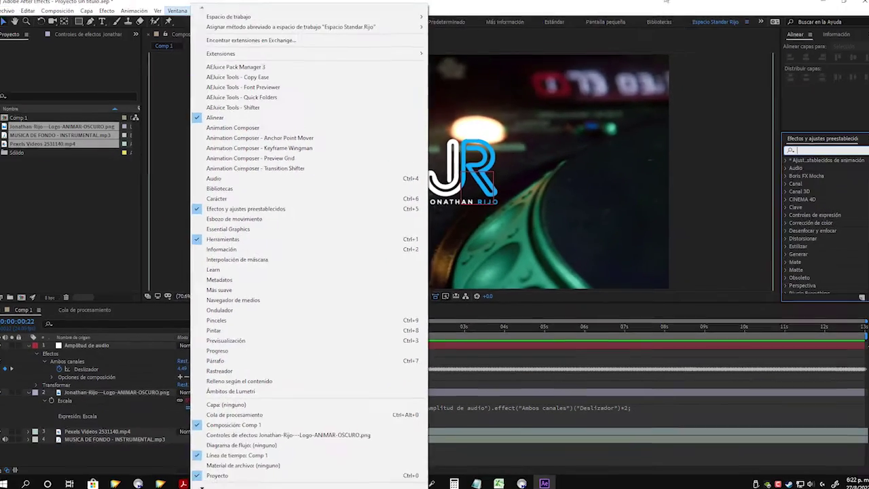
{"action": "left_click", "coordinate": [305, 196]}
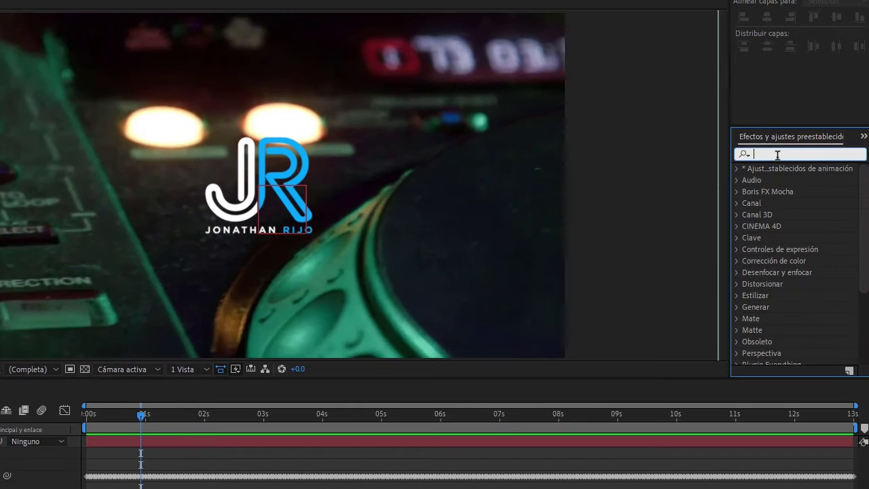
{"action": "type", "text": "control"}
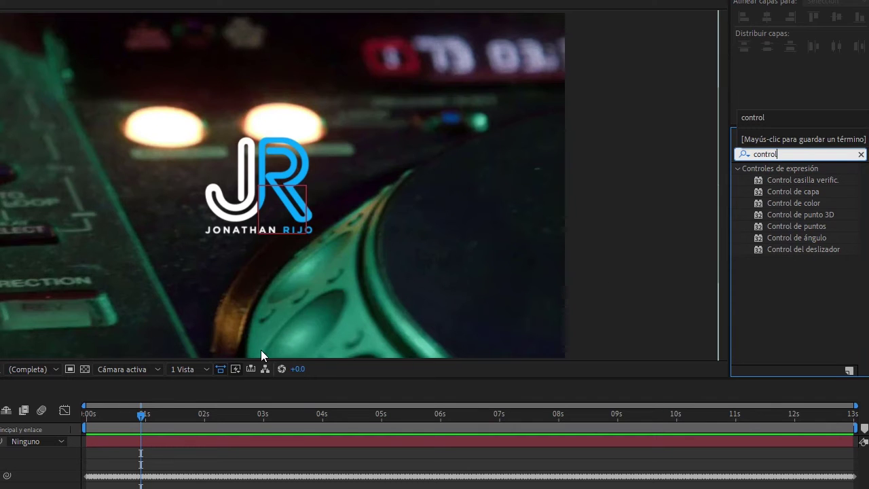
{"action": "left_click", "coordinate": [263, 442]}
{"action": "left_click", "coordinate": [768, 249]}
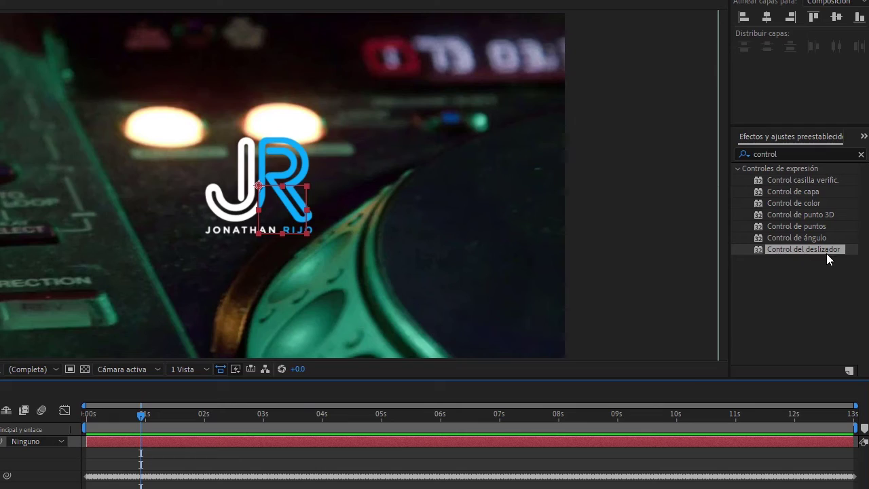
{"action": "left_click_drag", "start_coordinate": [820, 252], "coordinate": [102, 349]}
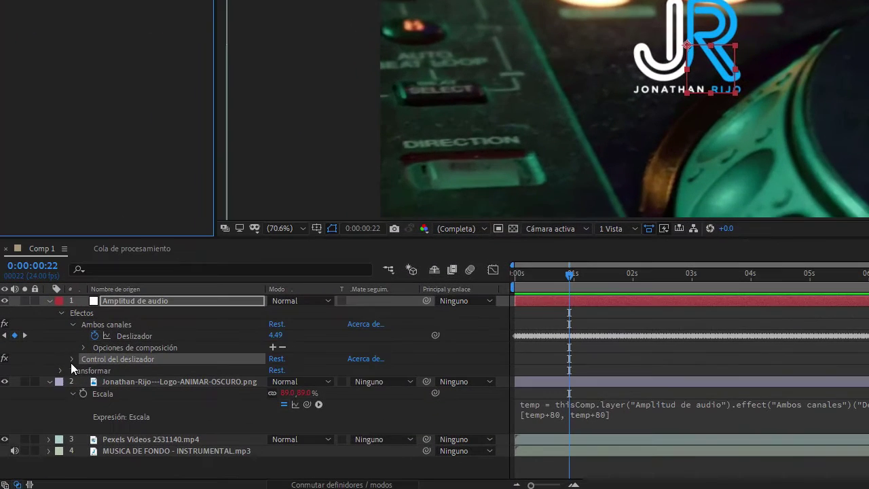
{"action": "left_click", "coordinate": [63, 369]}
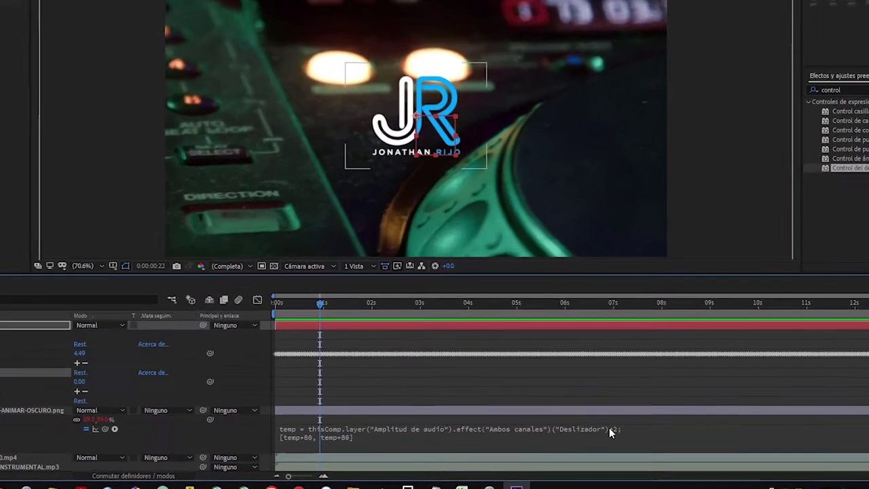
Step: Replace the multiplier 2 in the logo's scale expression with a link to the Deslizador of Control del deslizador
{"action": "left_click", "coordinate": [622, 430]}
{"action": "left_click", "coordinate": [606, 430]}
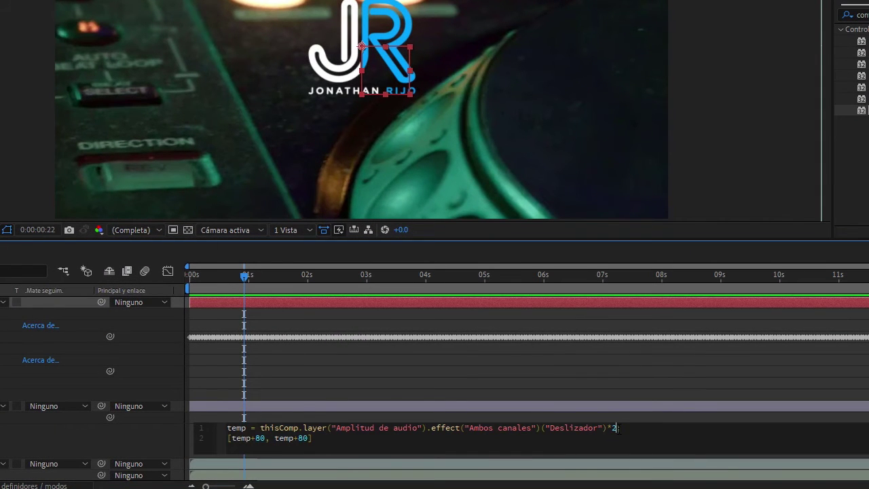
{"action": "left_click", "coordinate": [615, 429]}
{"action": "left_click", "coordinate": [615, 430]}
{"action": "double_click", "coordinate": [613, 428]}
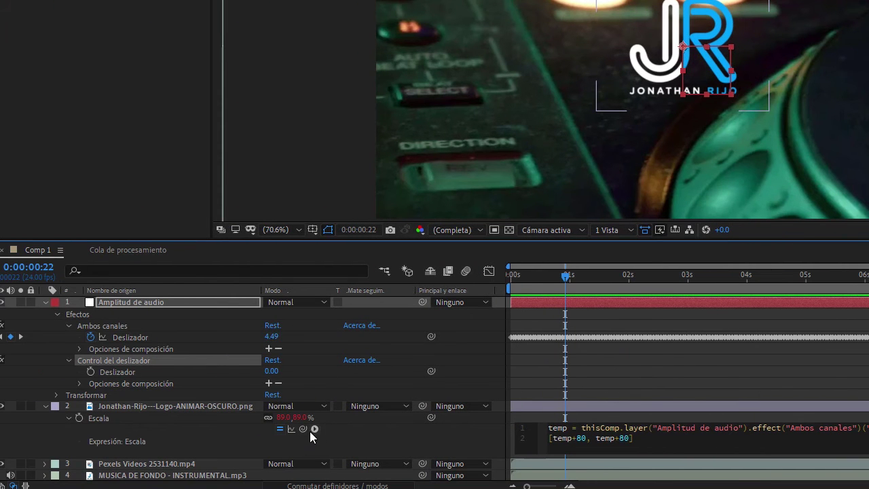
{"action": "left_click_drag", "start_coordinate": [304, 431], "coordinate": [34, 80]}
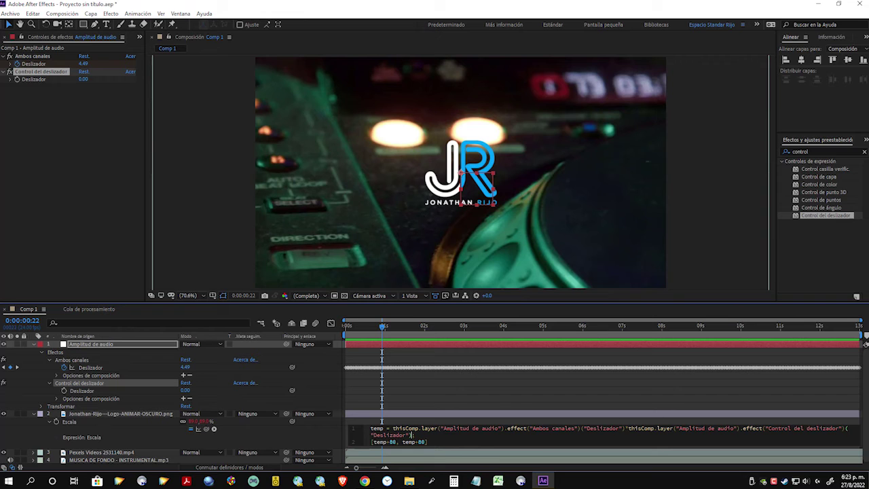
{"action": "left_click", "coordinate": [87, 88]}
Step: Preview the animation from near the start and set the Deslizador of Control del deslizador to 2
{"action": "left_click_drag", "start_coordinate": [372, 326], "coordinate": [346, 349]}
{"action": "key", "text": "space"}
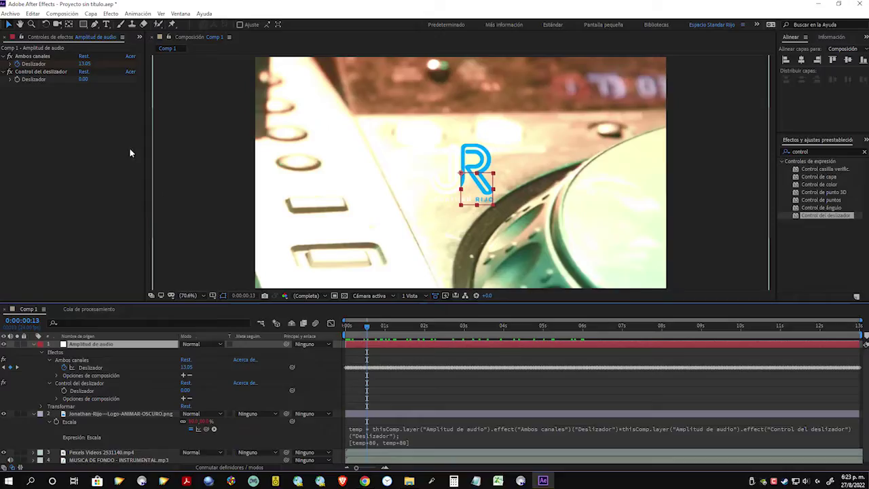
{"action": "left_click", "coordinate": [83, 78]}
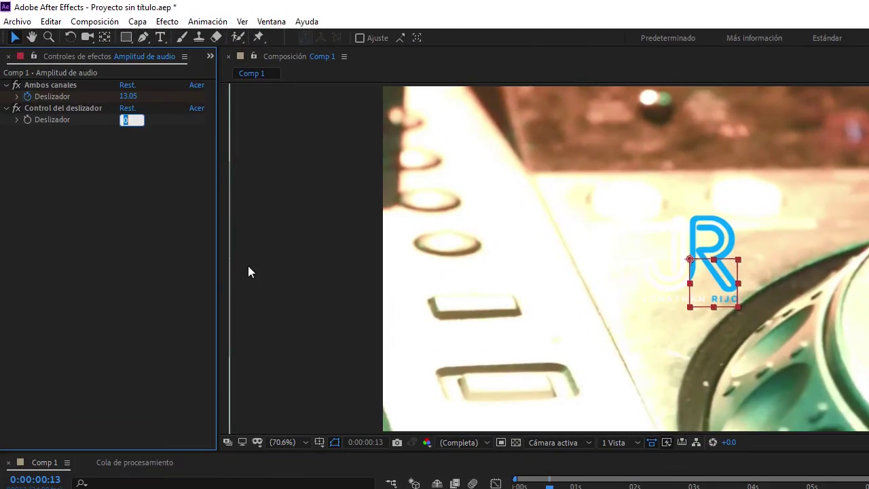
{"action": "type", "text": "2"}
{"action": "key", "text": "Return"}
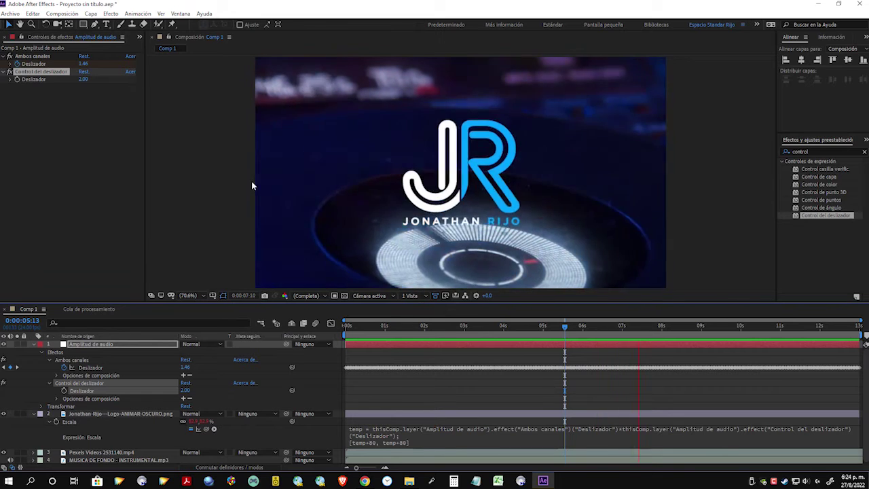
Step: Set the Deslizador of Control del deslizador to 5, preview the logo animation and return the playhead to 0:00
{"action": "left_click", "coordinate": [96, 80]}
{"action": "type", "text": "5"}
{"action": "key", "text": "Return"}
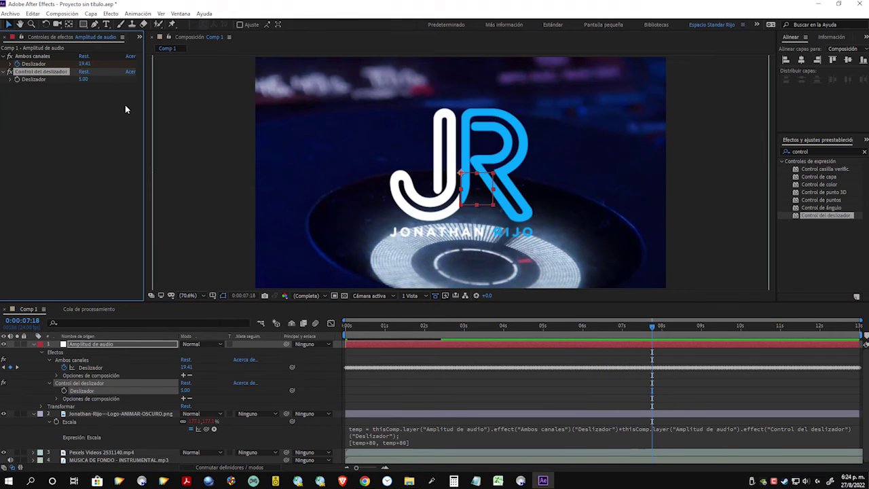
{"action": "key", "text": "space"}
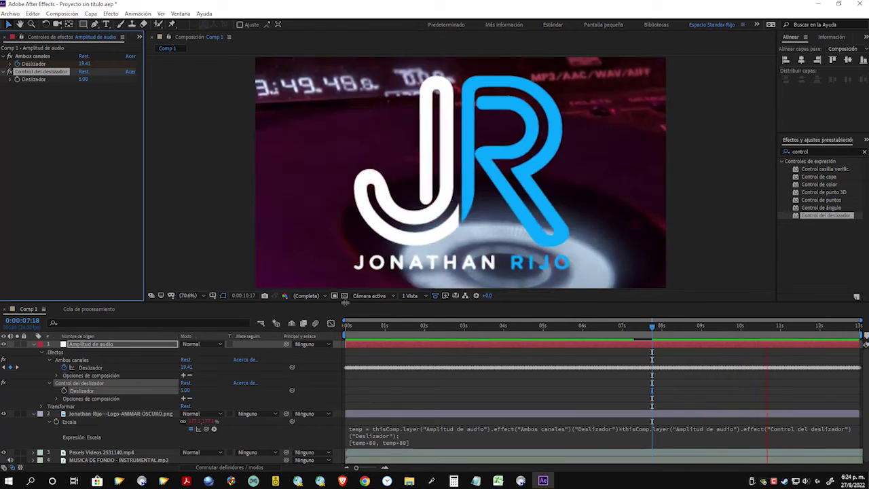
{"action": "left_click_drag", "start_coordinate": [505, 327], "coordinate": [329, 331]}
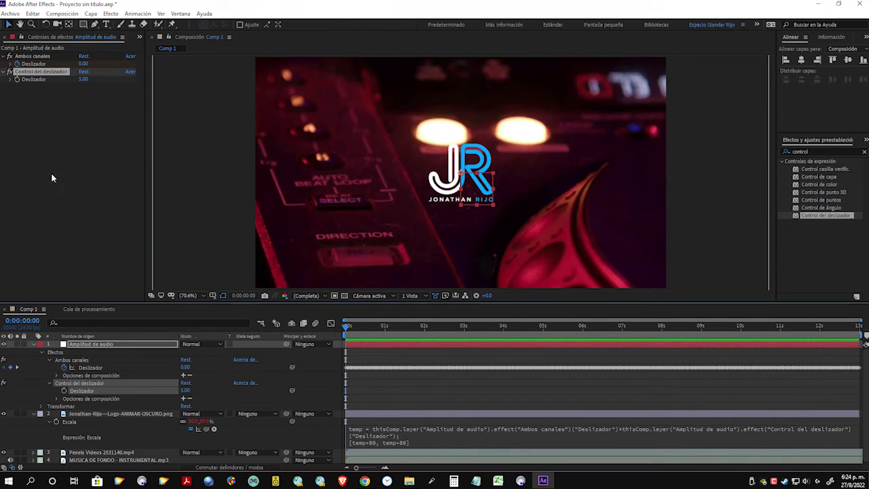
Step: Set the Deslizador of Control del deslizador to 2 with the playhead at the composition's start
{"action": "left_click", "coordinate": [83, 79]}
{"action": "type", "text": "2"}
{"action": "key", "text": "Return"}
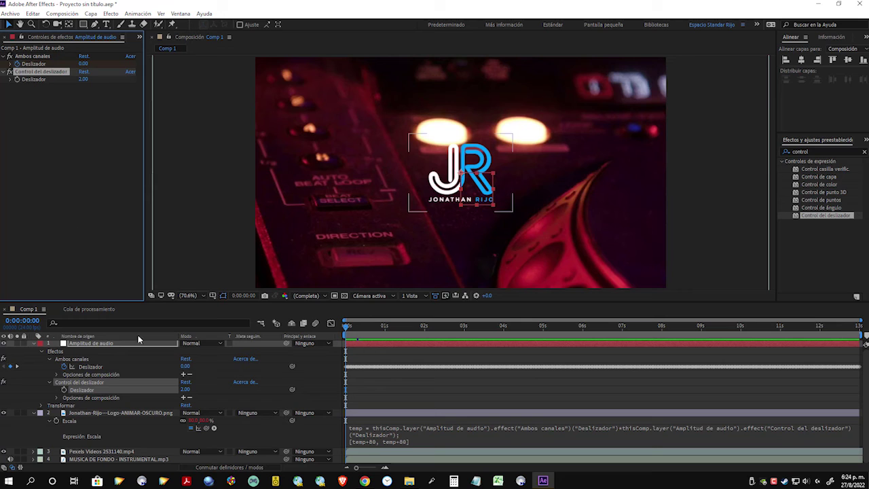
Step: Add a second Control del deslizador to Amplitud de audio and link the first 80 in the logo's scale expression to its Deslizador
{"action": "left_click_drag", "start_coordinate": [825, 215], "coordinate": [31, 117]}
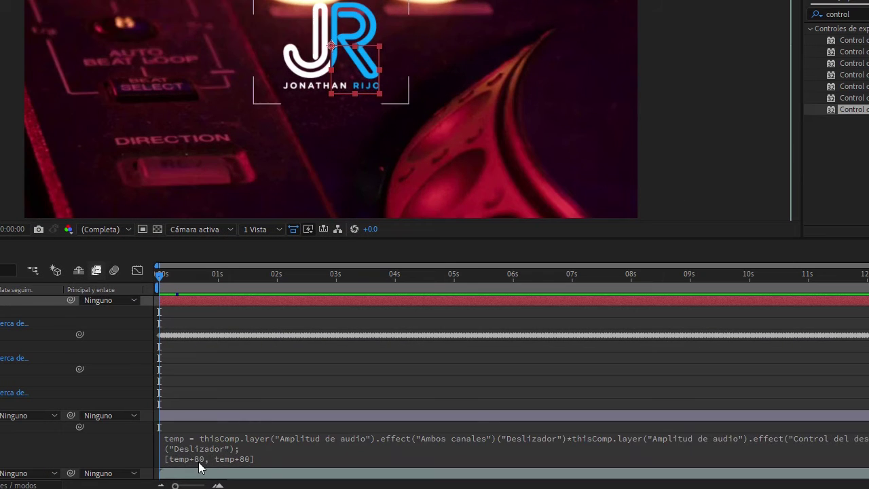
{"action": "left_click", "coordinate": [199, 468]}
{"action": "left_click", "coordinate": [218, 466]}
{"action": "double_click", "coordinate": [230, 458]}
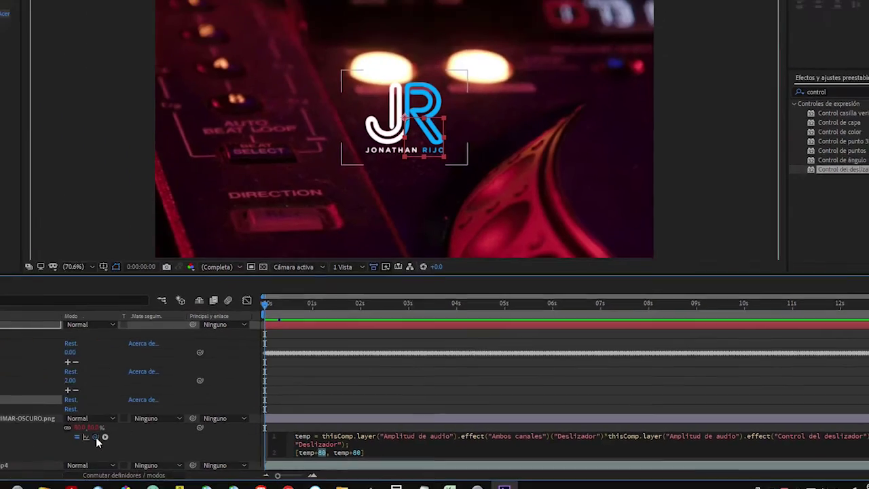
{"action": "left_click_drag", "start_coordinate": [207, 435], "coordinate": [39, 95]}
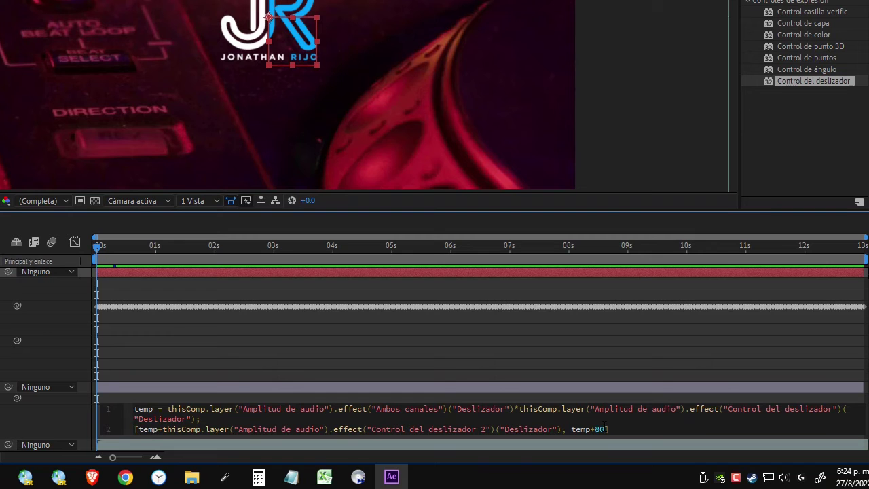
Step: Replace the remaining 80 in the logo's scale expression with a link to the Deslizador of Control del deslizador 2 and apply the expression
{"action": "double_click", "coordinate": [681, 449]}
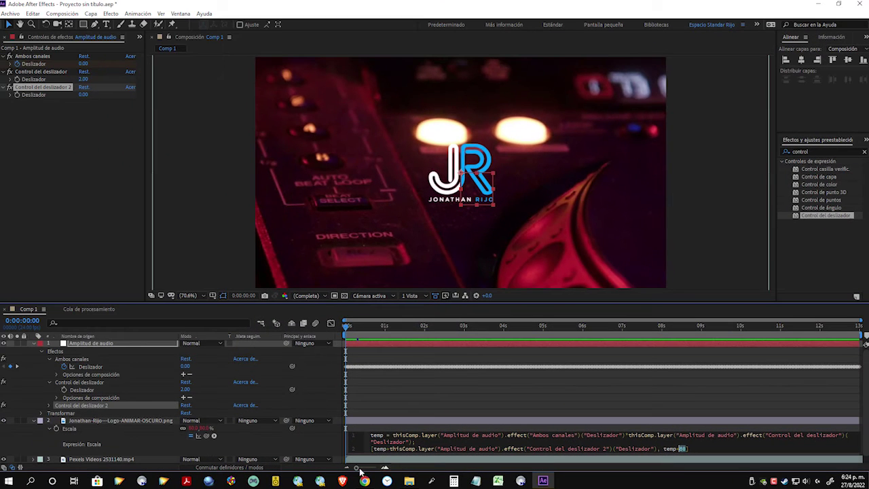
{"action": "left_click_drag", "start_coordinate": [207, 437], "coordinate": [33, 95]}
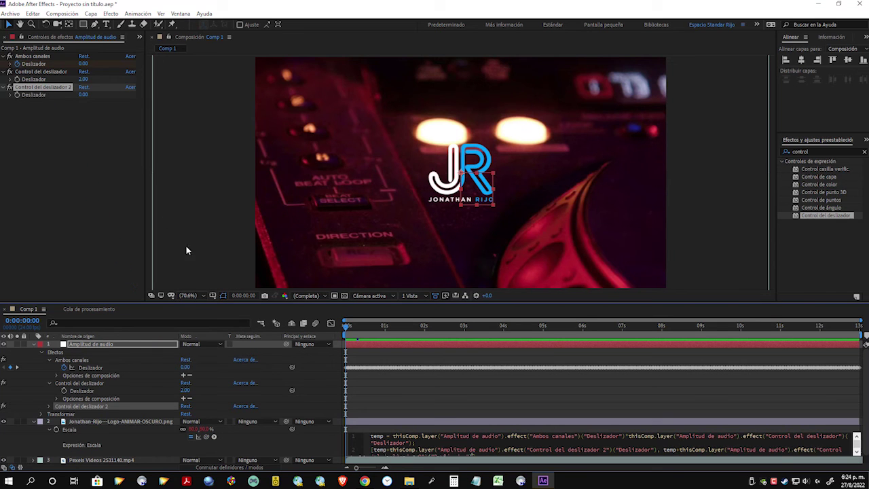
{"action": "left_click", "coordinate": [857, 454]}
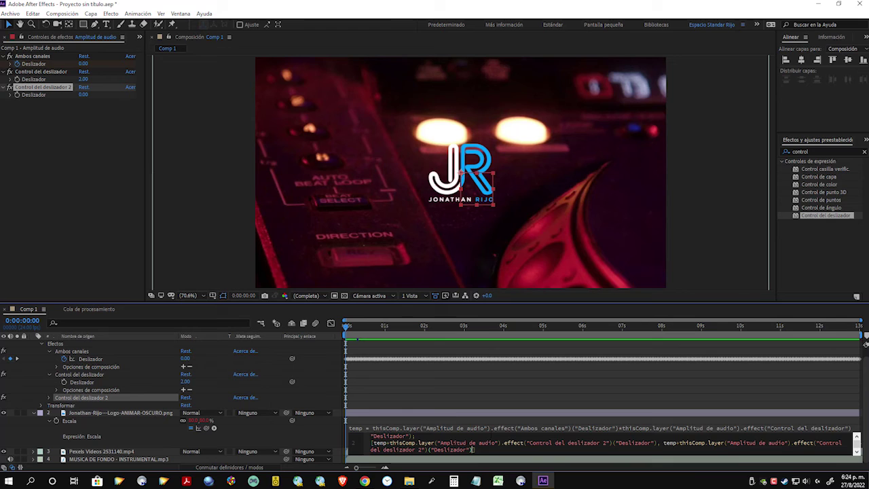
{"action": "left_click", "coordinate": [461, 405]}
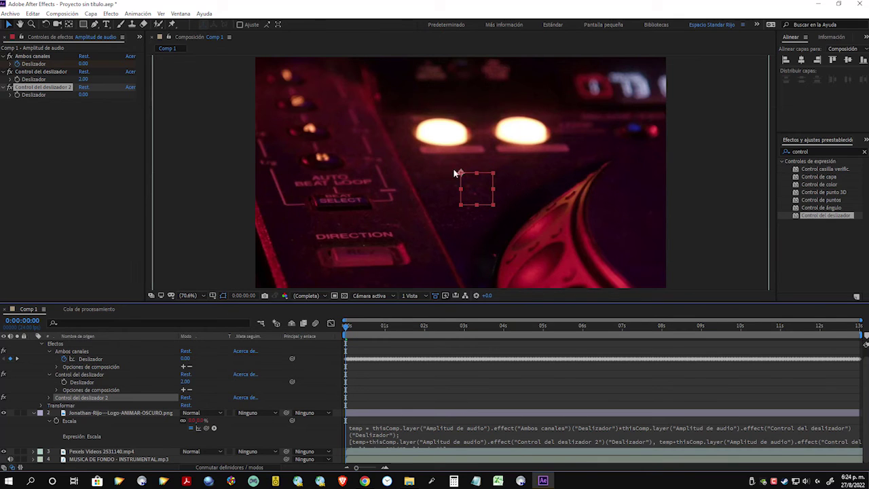
Step: Set the Deslizador of Control del deslizador 2 to 80
{"action": "left_click", "coordinate": [81, 95]}
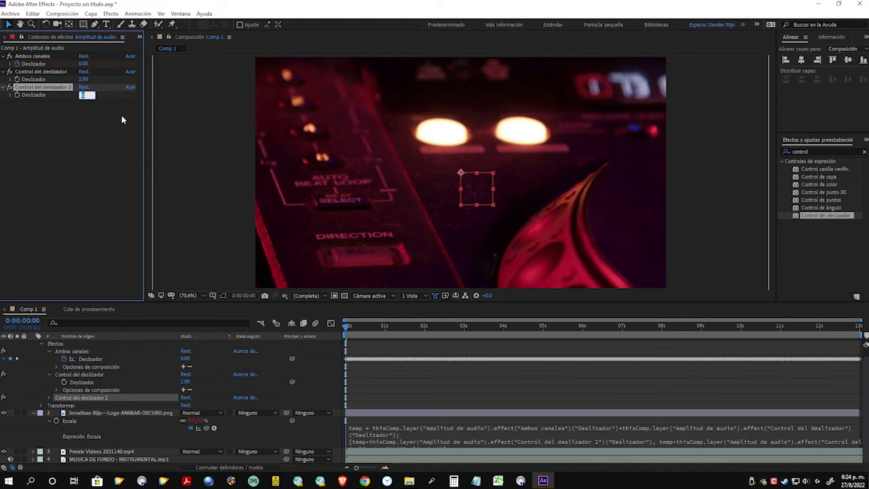
{"action": "type", "text": "80"}
{"action": "key", "text": "Return"}
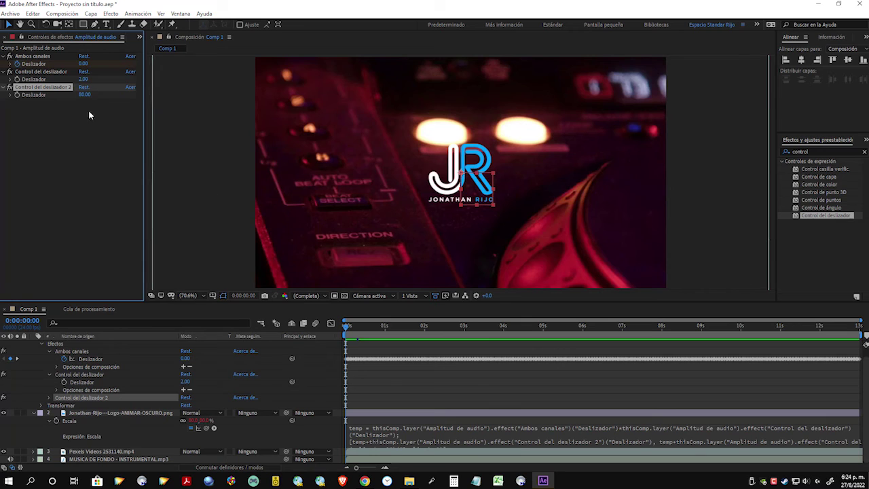
Step: Try 100 and 200 for the Deslizador of Control del deslizador 2, and undo both changes
{"action": "left_click", "coordinate": [83, 96]}
{"action": "type", "text": "100"}
{"action": "key", "text": "Return"}
{"action": "left_click", "coordinate": [84, 95]}
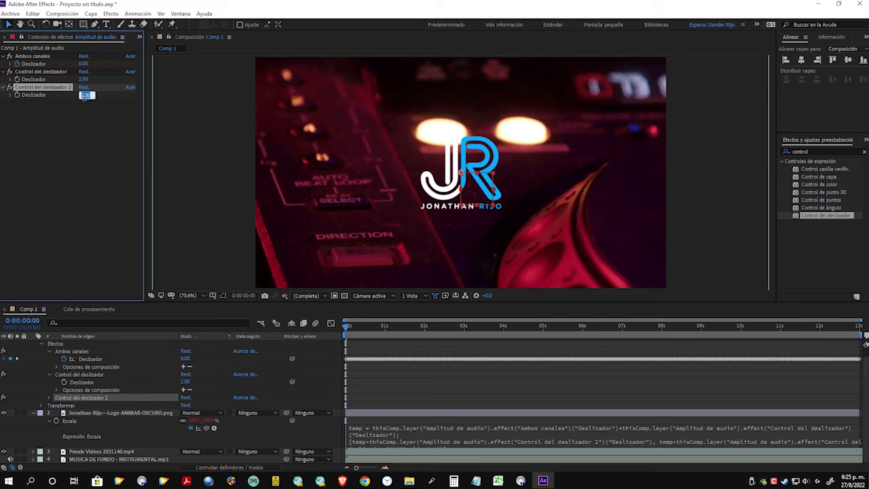
{"action": "key", "text": "Return"}
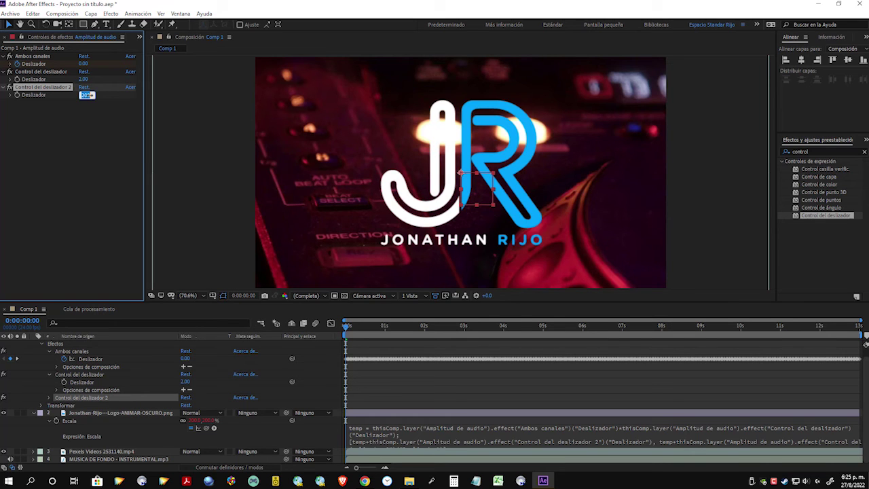
{"action": "key", "text": "ctrl+z"}
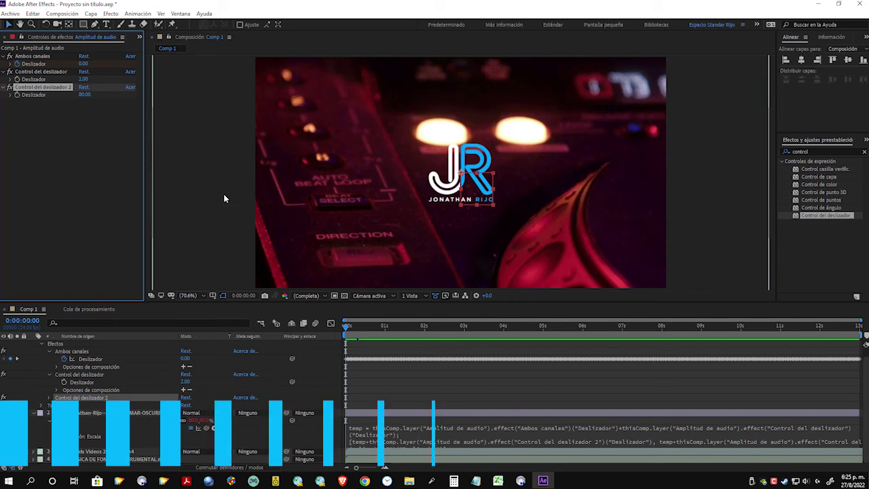
Step: Rename the effect Control del deslizador as "Tamano pompeo" and Control del deslizador 2 as "Tamano inicial"
{"action": "left_click", "coordinate": [40, 72]}
{"action": "key", "text": "Return"}
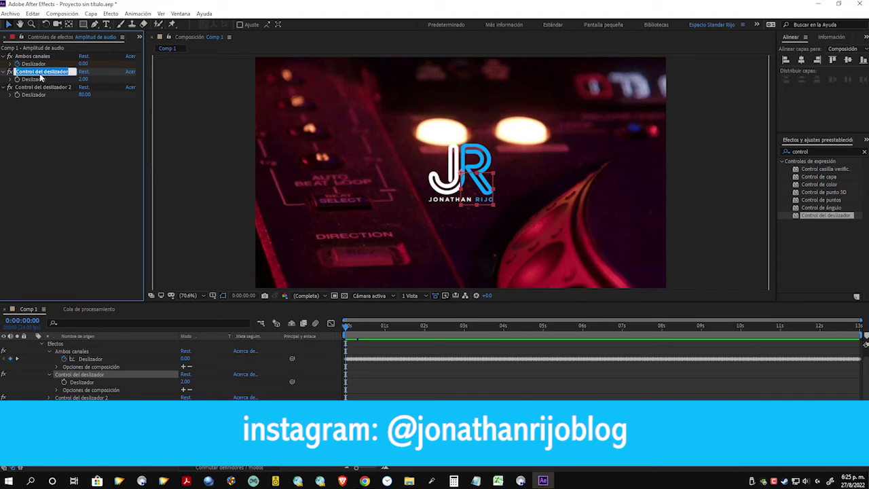
{"action": "type", "text": "Tamano pompeo"}
{"action": "left_click", "coordinate": [34, 87]}
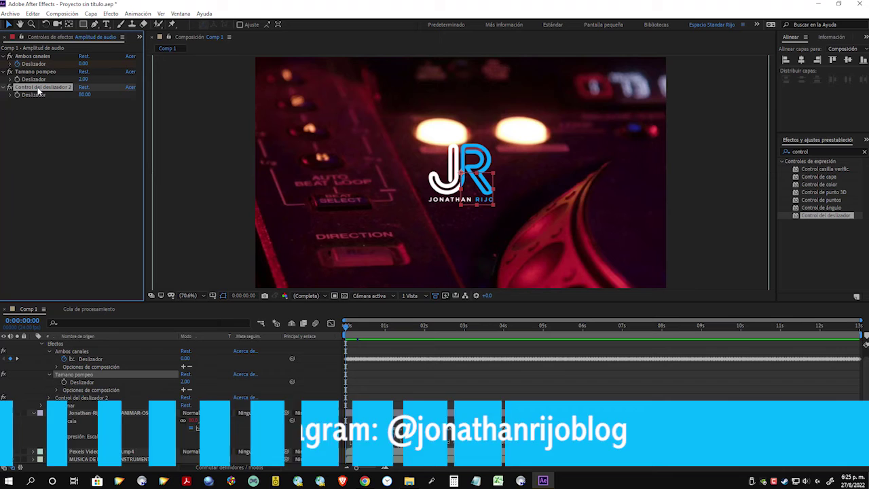
{"action": "key", "text": "Return"}
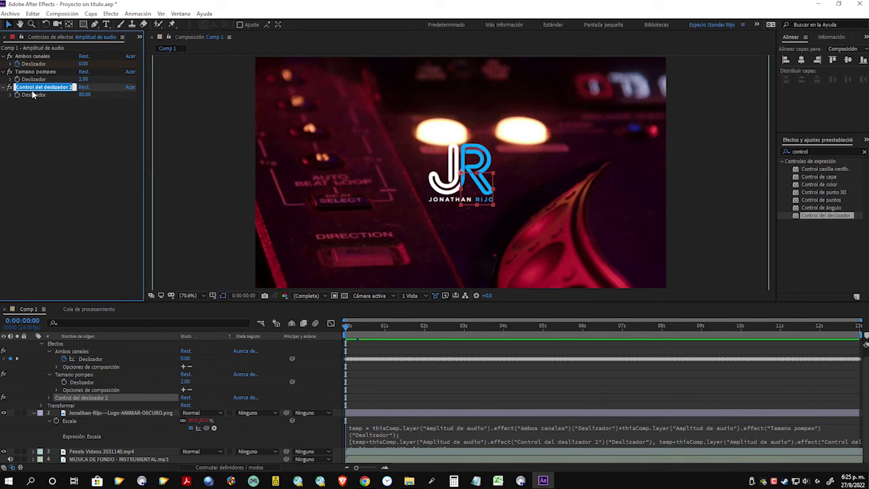
{"action": "type", "text": "Tama"}
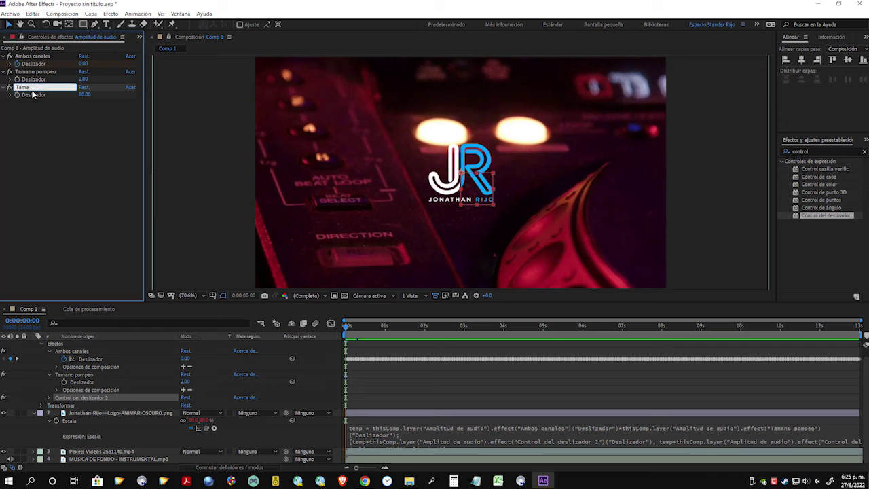
{"action": "type", "text": "no inicial"}
{"action": "key", "text": "Return"}
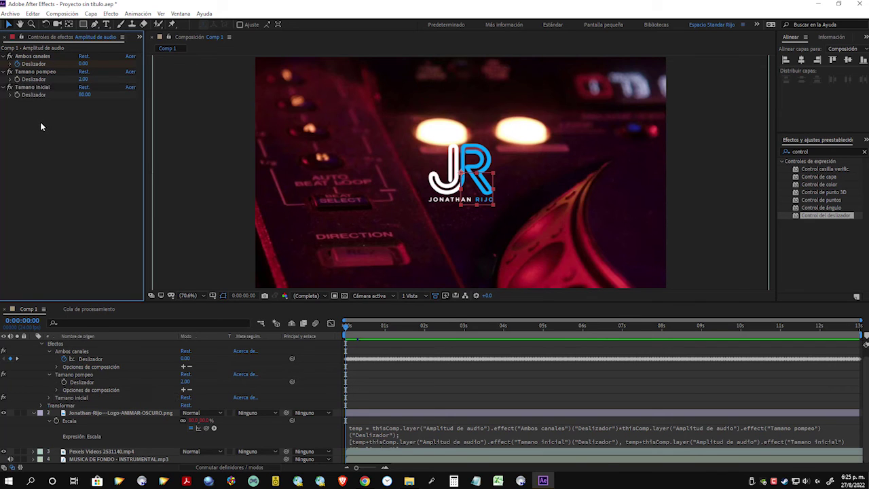